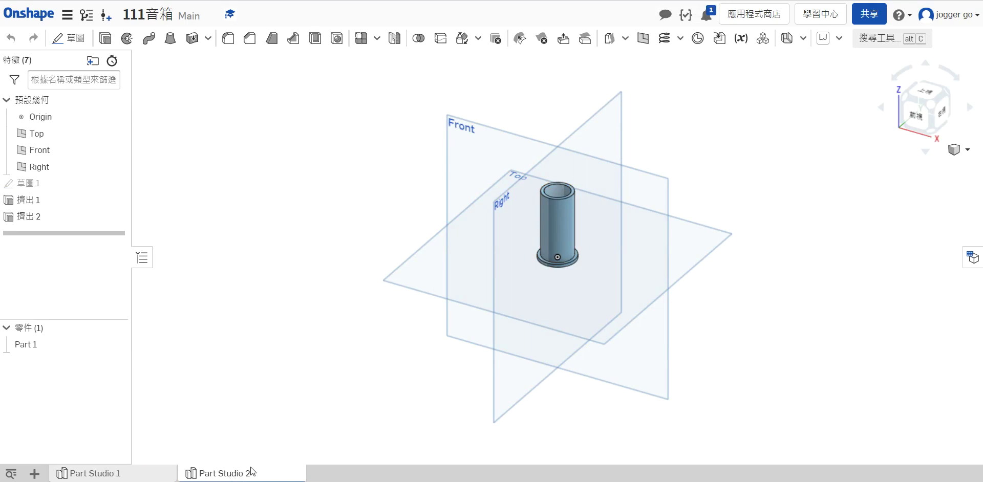
# Delete the existing Part Studio 2 and create a new empty Part Studio in the document.
pyautogui.moveTo(258, 472)
pyautogui.rightClick(234, 474)
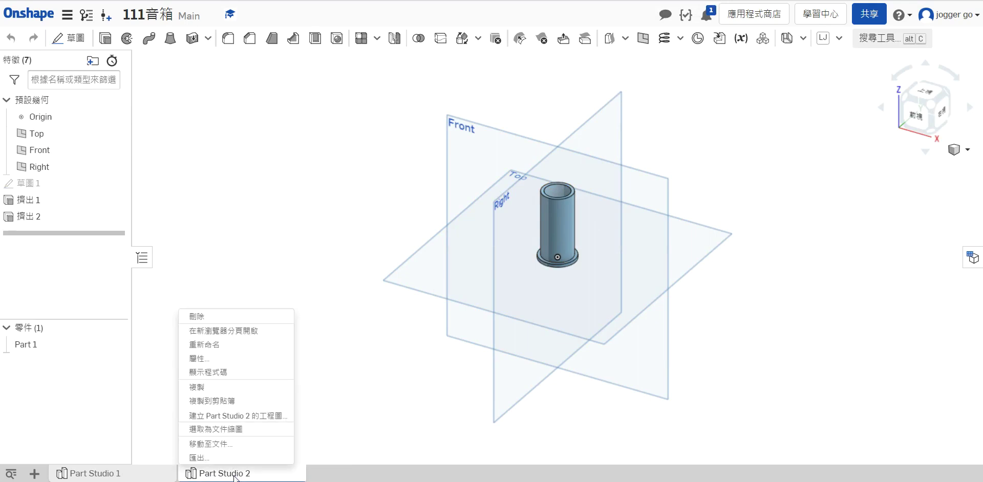
pyautogui.click(236, 321)
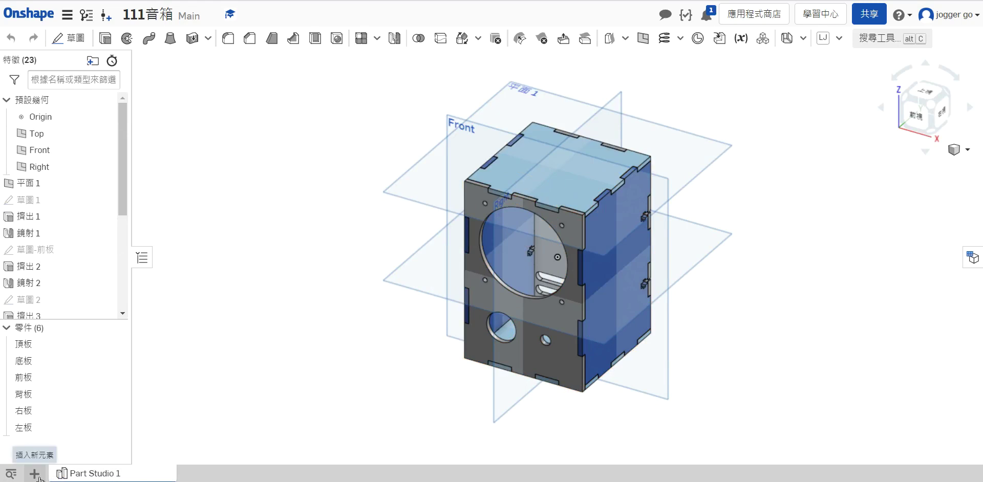
pyautogui.moveTo(64, 475)
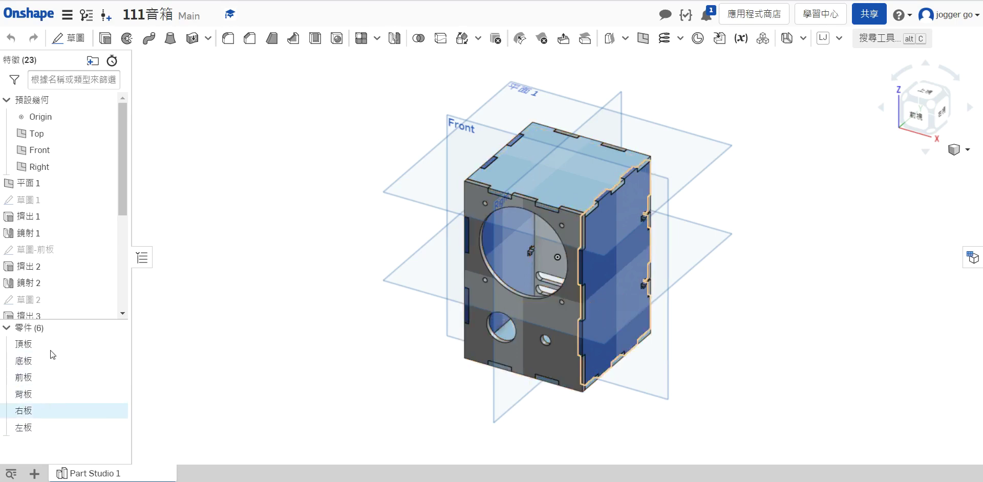
pyautogui.click(34, 474)
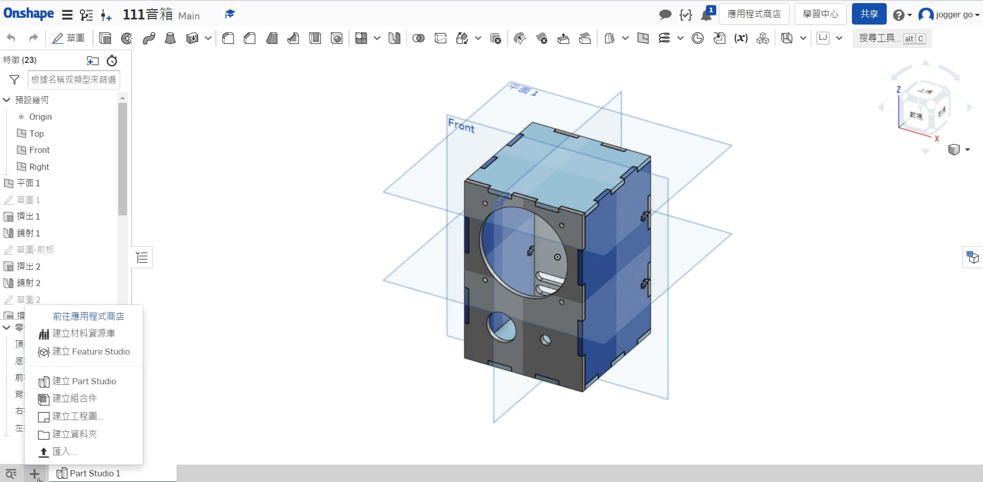
pyautogui.click(121, 381)
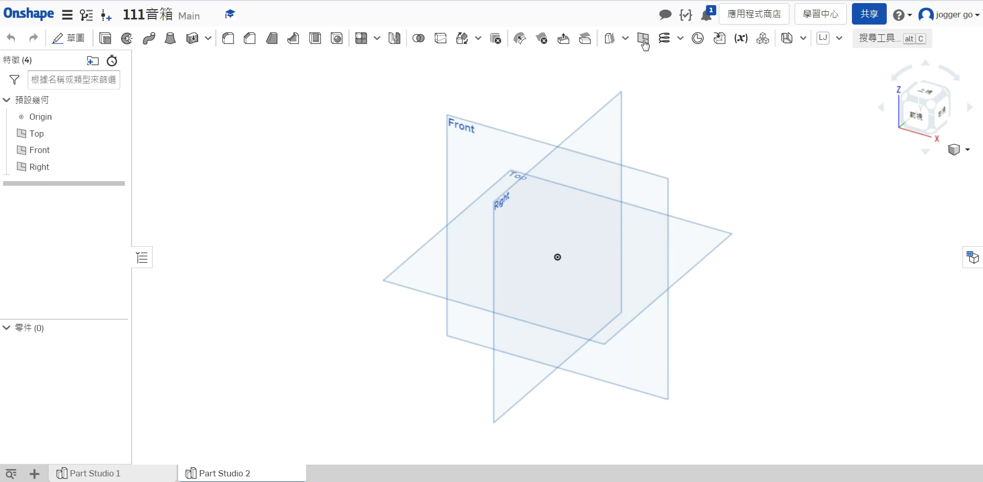
# Start a sketch on the Top plane and orient the view normal to the sketch plane.
pyautogui.click(431, 271)
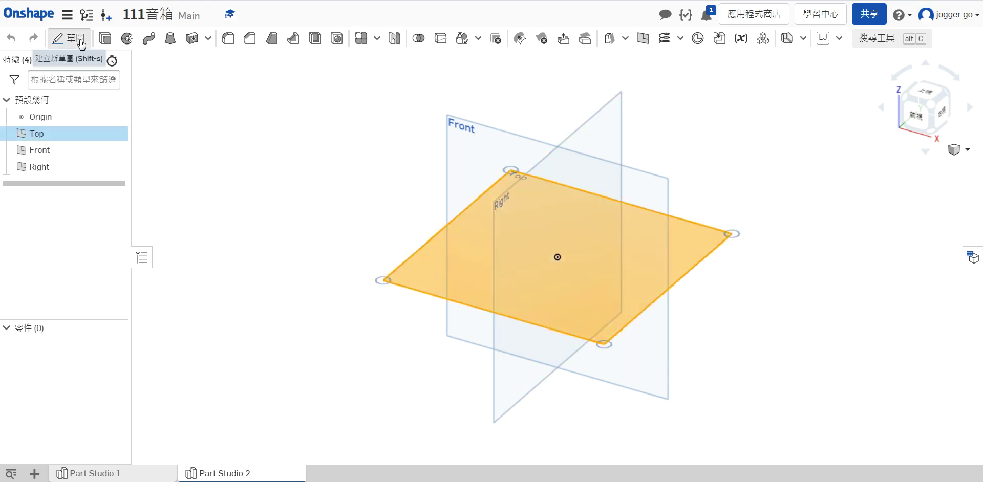
pyautogui.click(68, 39)
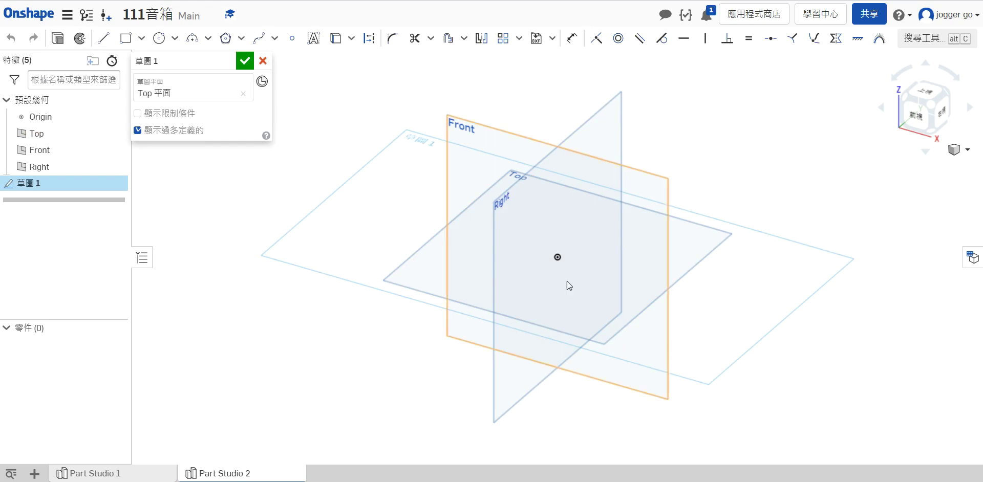
pyautogui.rightClick(365, 207)
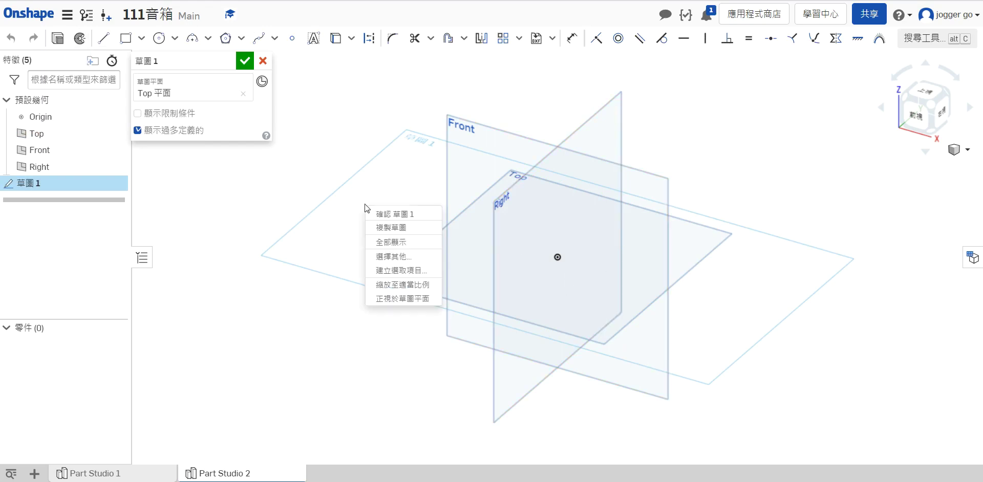
pyautogui.click(409, 299)
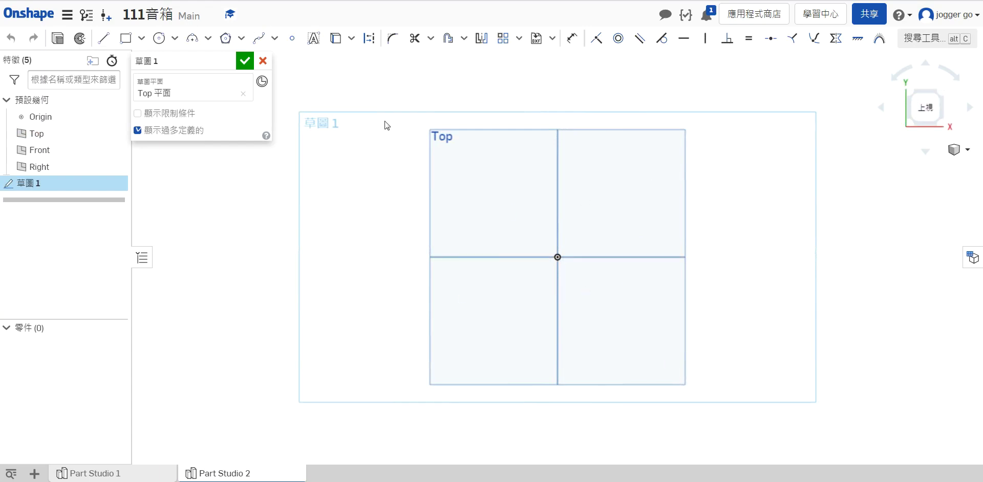
# Draw a center-point circle at the origin with a diameter of 20 mm.
pyautogui.click(175, 44)
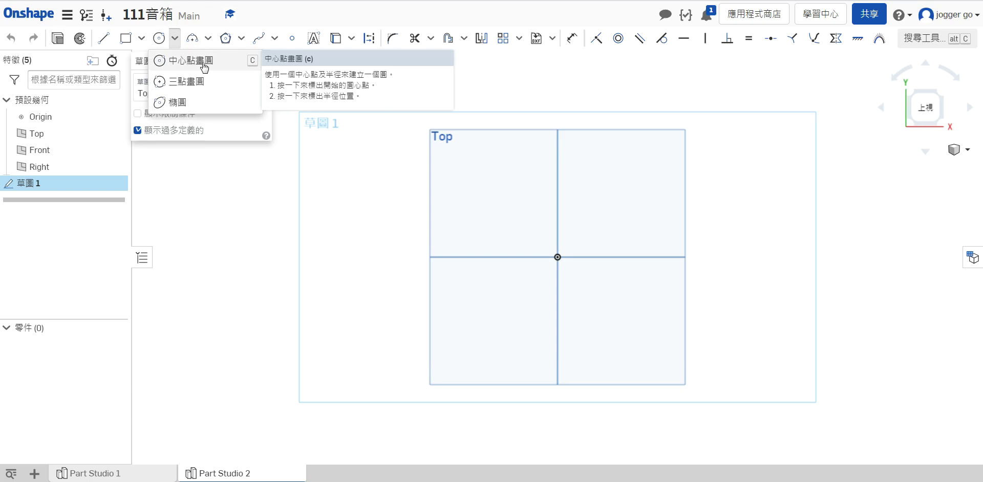
pyautogui.click(204, 67)
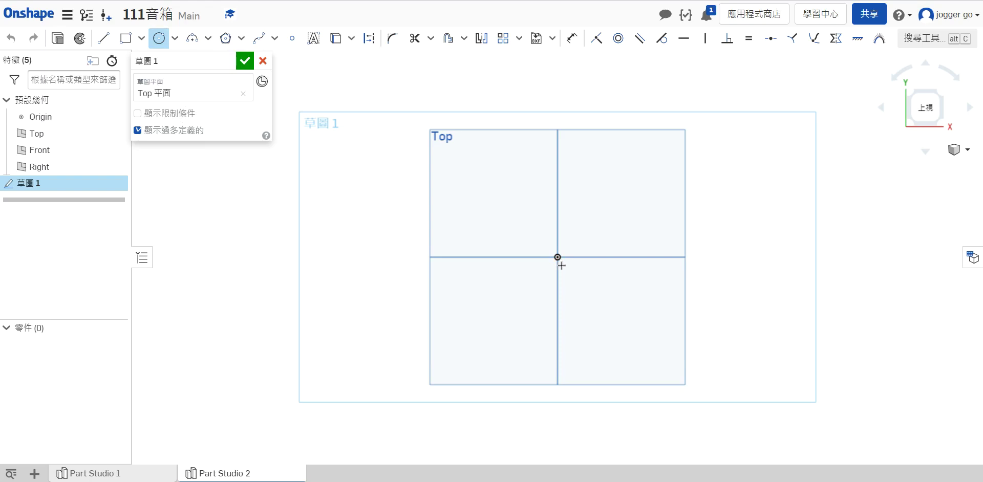
pyautogui.scroll(3, 560, 259)
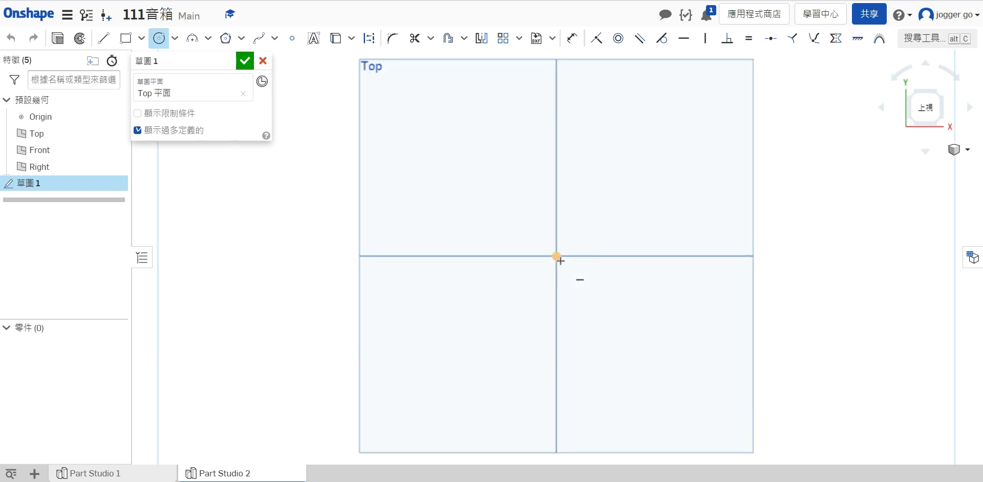
pyautogui.click(560, 260)
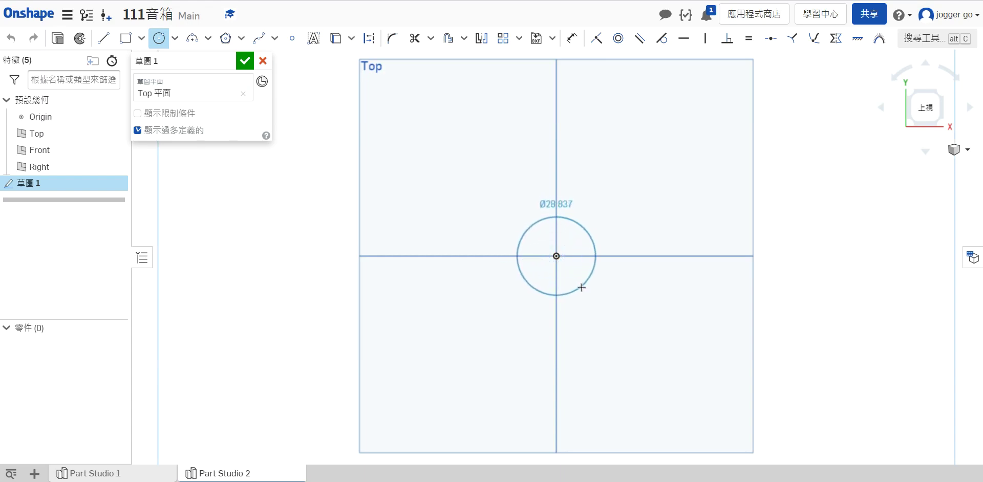
pyautogui.click(582, 288)
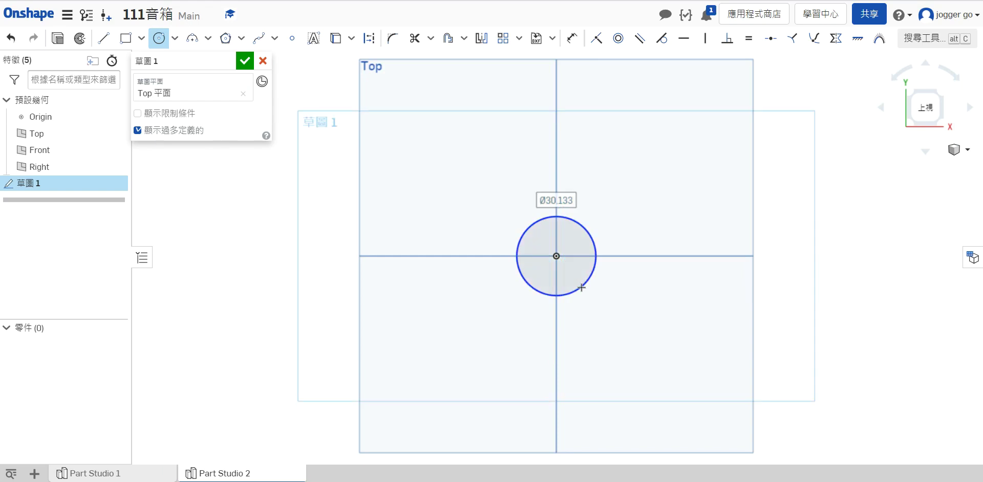
pyautogui.write('20')
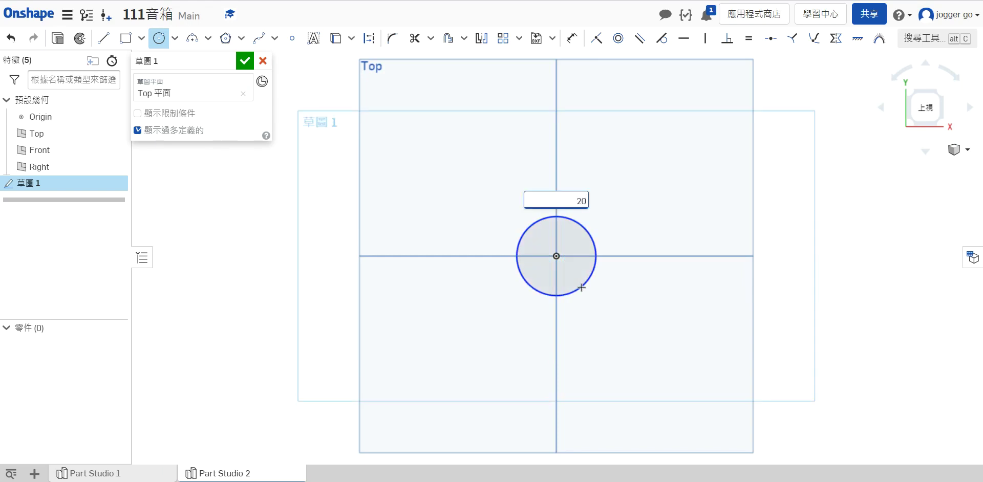
pyautogui.press('Return')
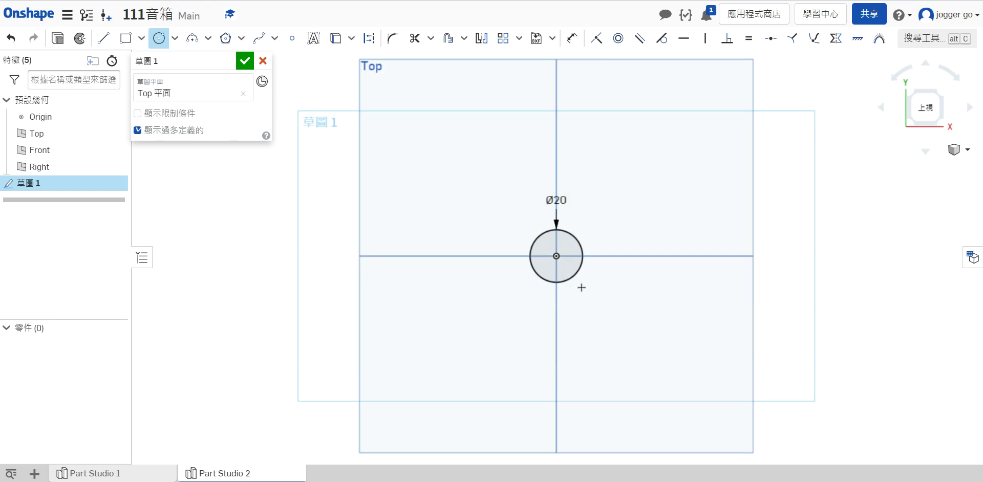
pyautogui.scroll(2, 588, 198)
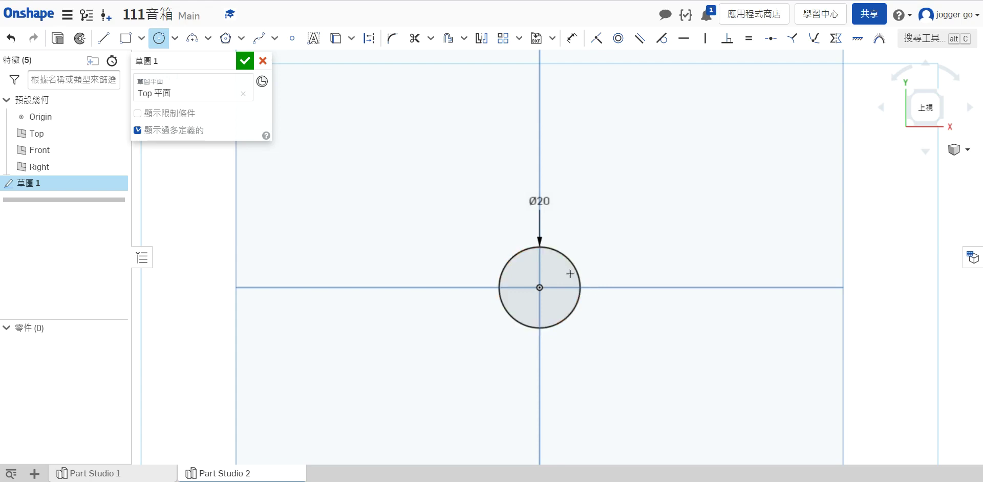
pyautogui.scroll(2, 570, 273)
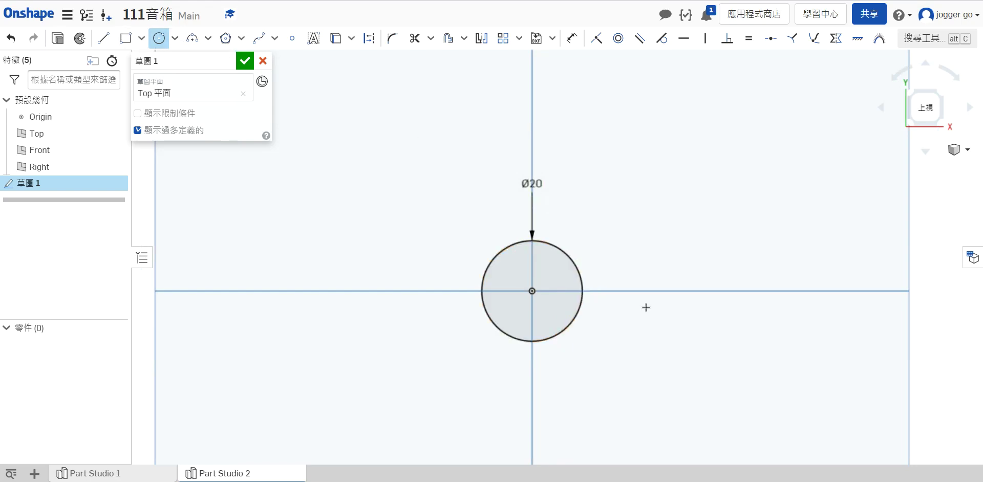
pyautogui.click(531, 291)
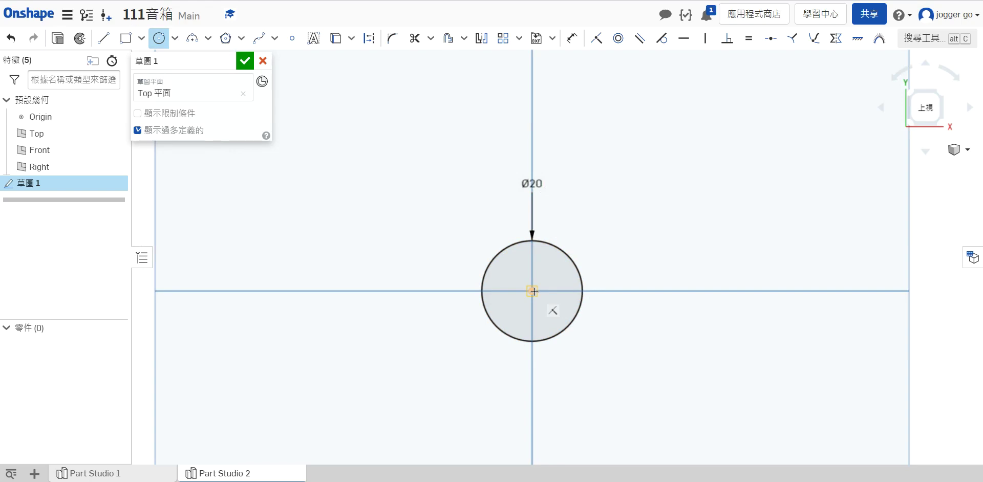
pyautogui.click(555, 310)
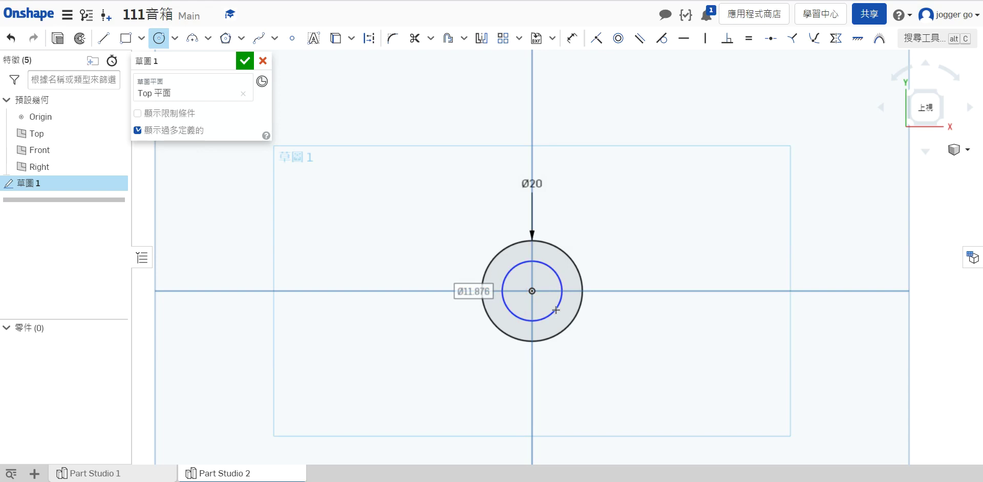
pyautogui.write('18')
pyautogui.press('Return')
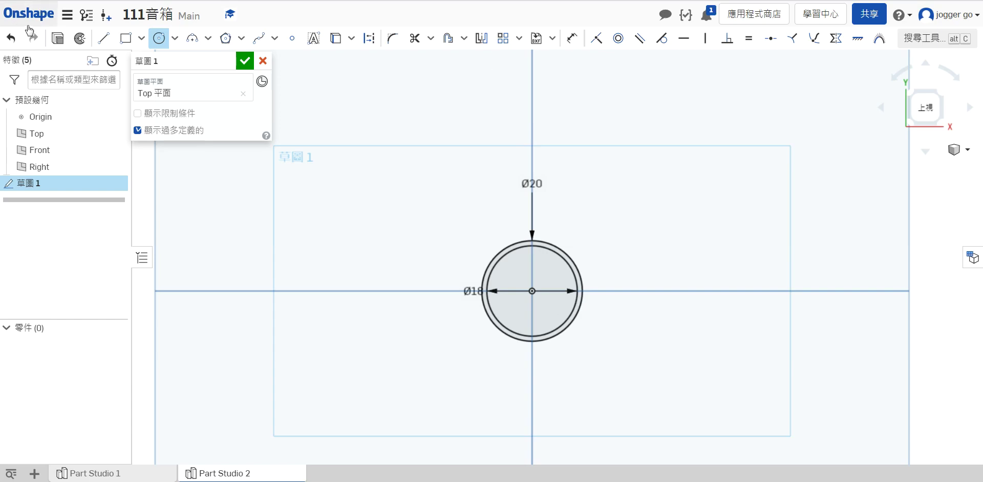
pyautogui.click(11, 44)
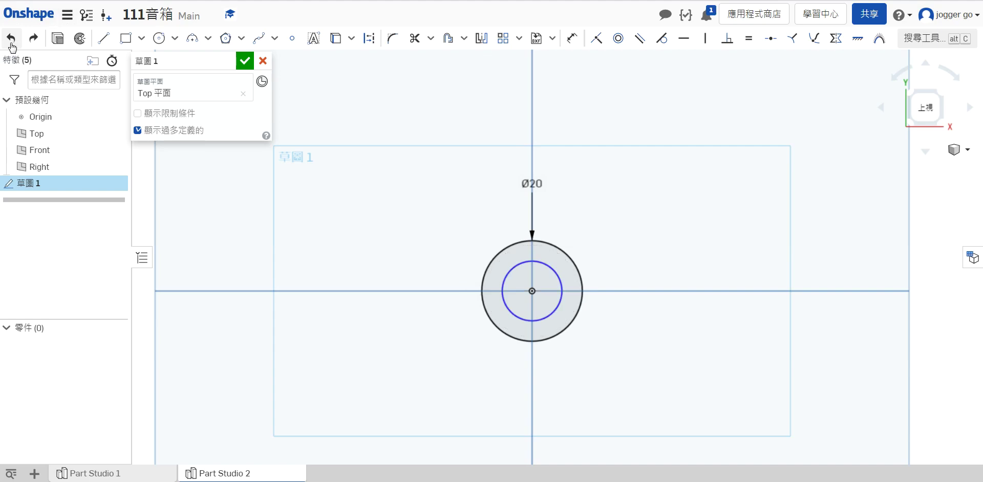
pyautogui.click(11, 44)
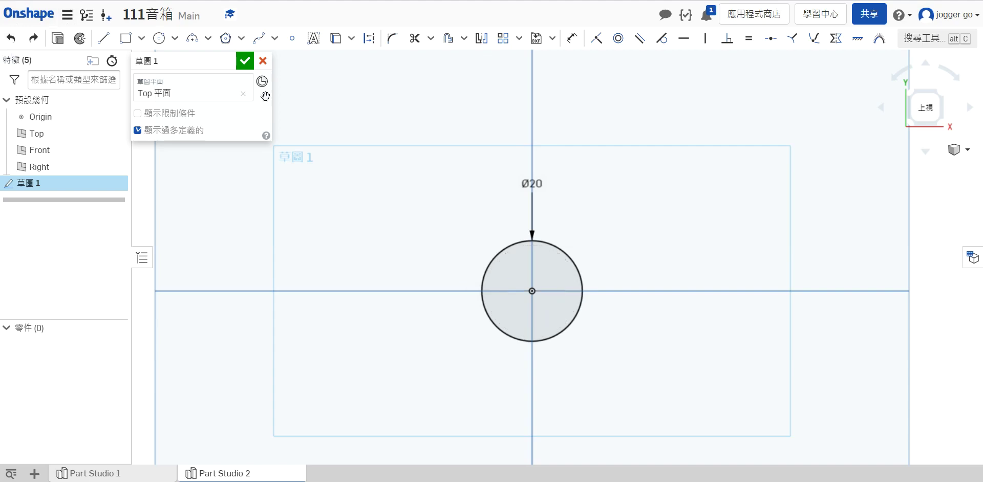
# Offset the 20 mm circle inward by 2 mm to form a concentric inner circle.
pyautogui.click(464, 40)
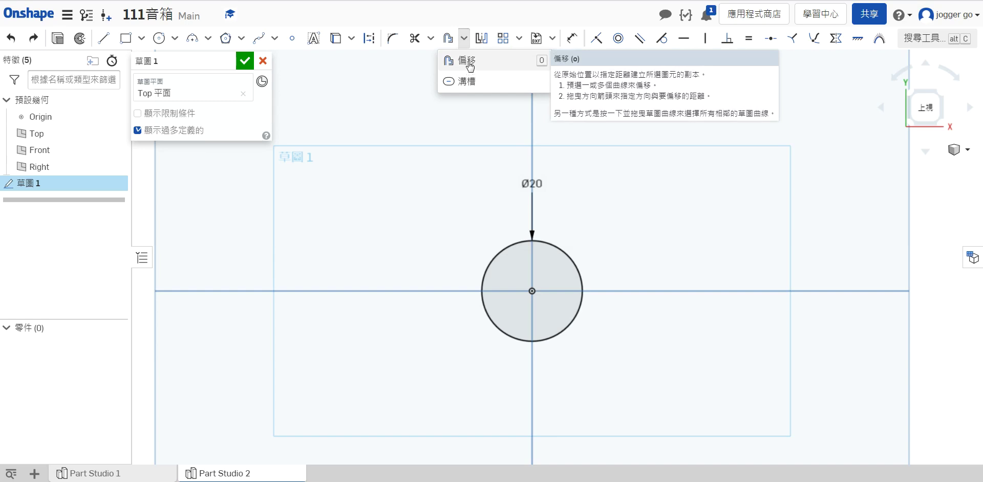
pyautogui.click(467, 64)
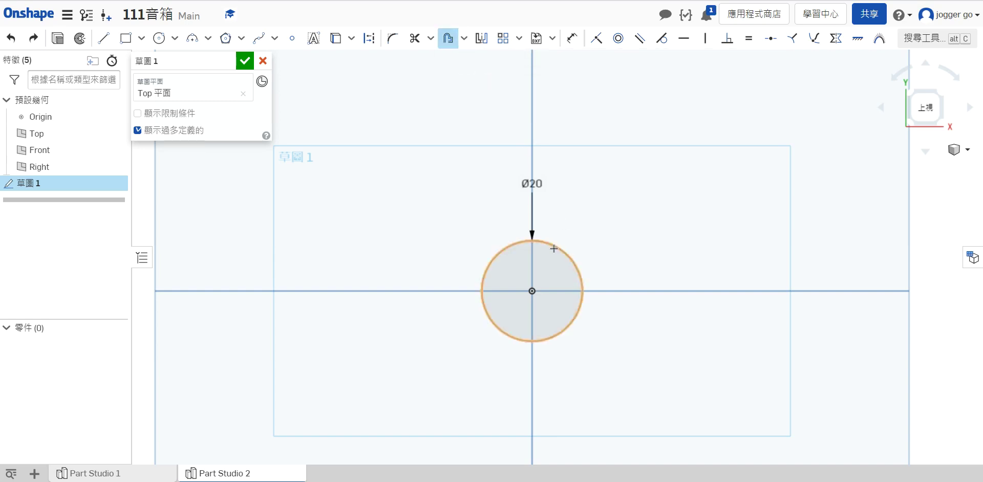
pyautogui.scroll(2, 556, 248)
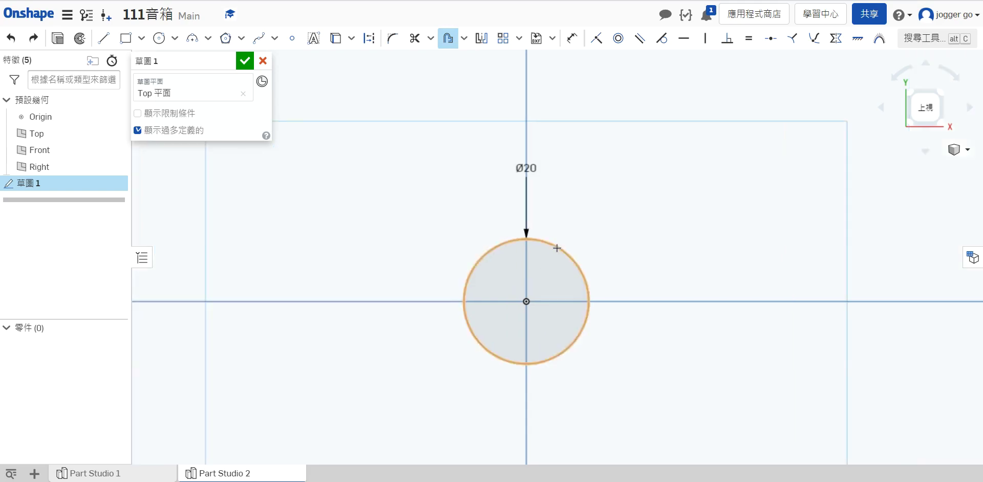
pyautogui.click(557, 249)
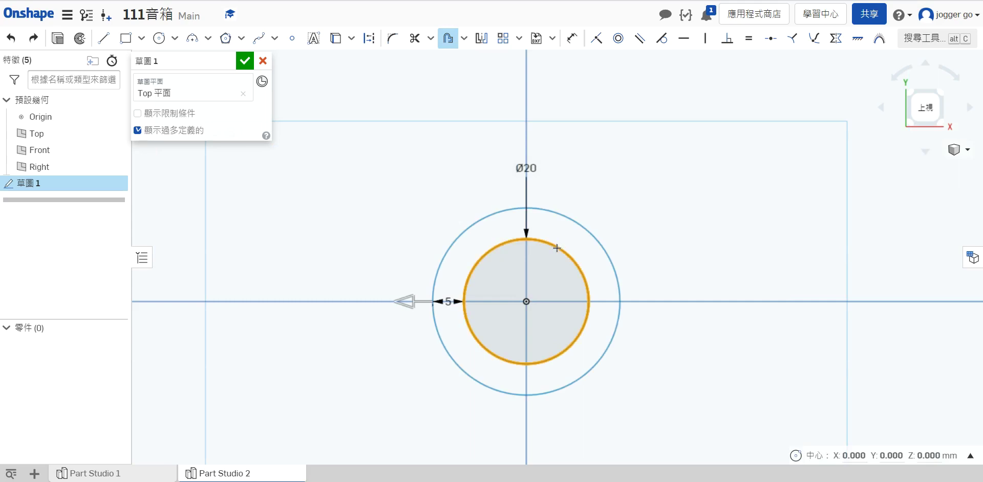
pyautogui.click(410, 300)
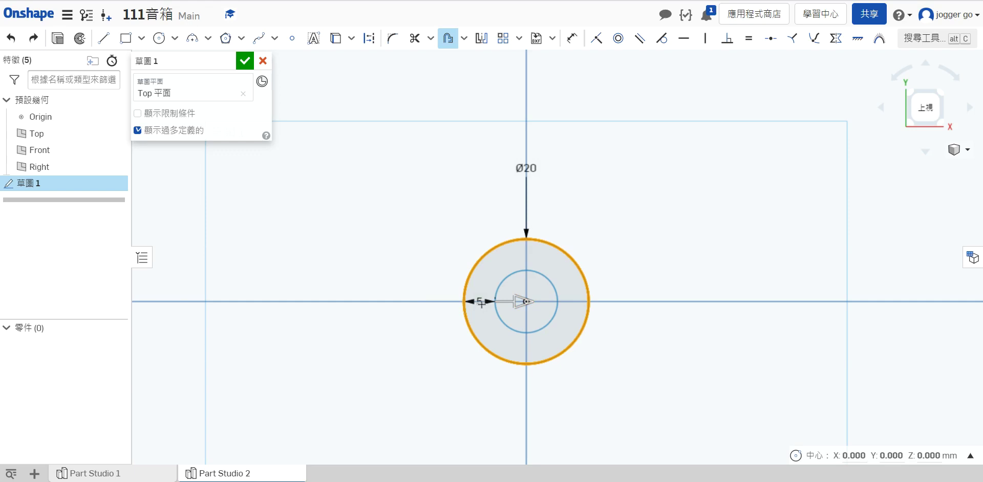
pyautogui.click(482, 302)
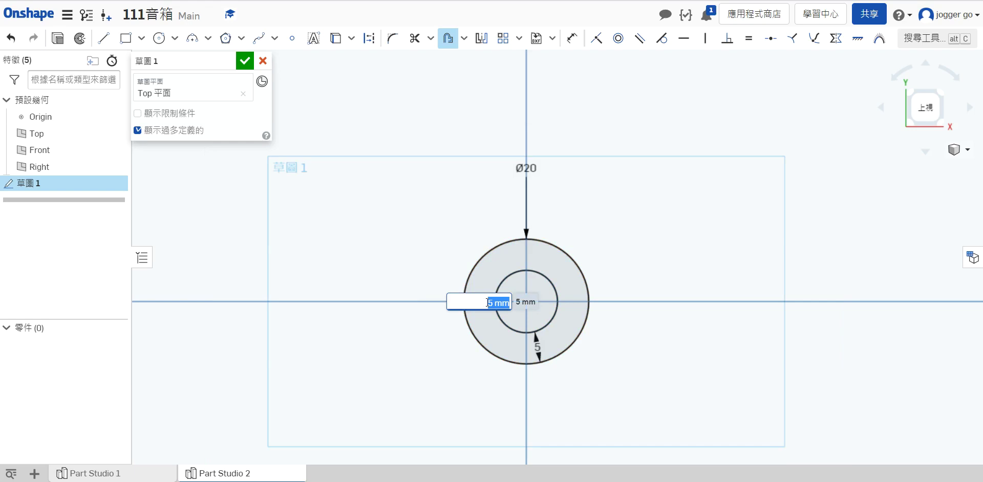
pyautogui.write('2')
pyautogui.press('Return')
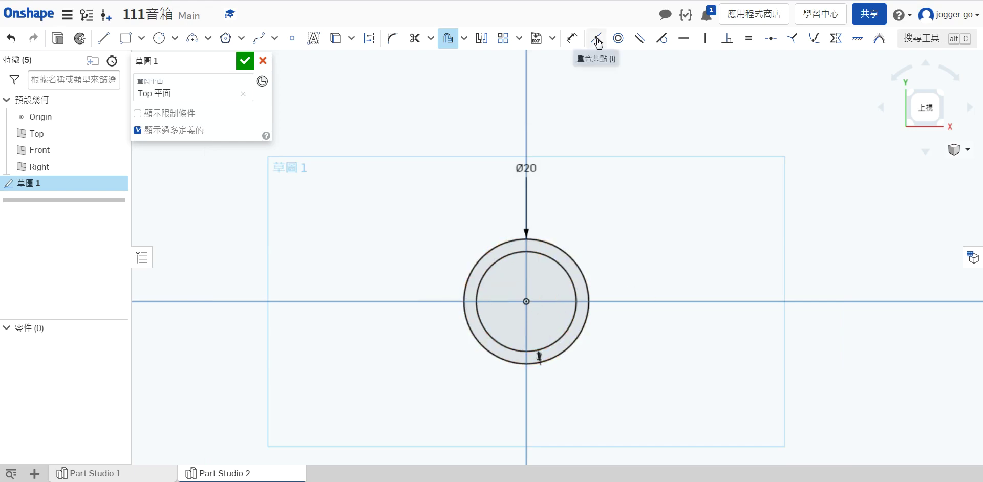
# Move the 2 mm offset dimension label to a clear spot outside the circles.
pyautogui.click(572, 38)
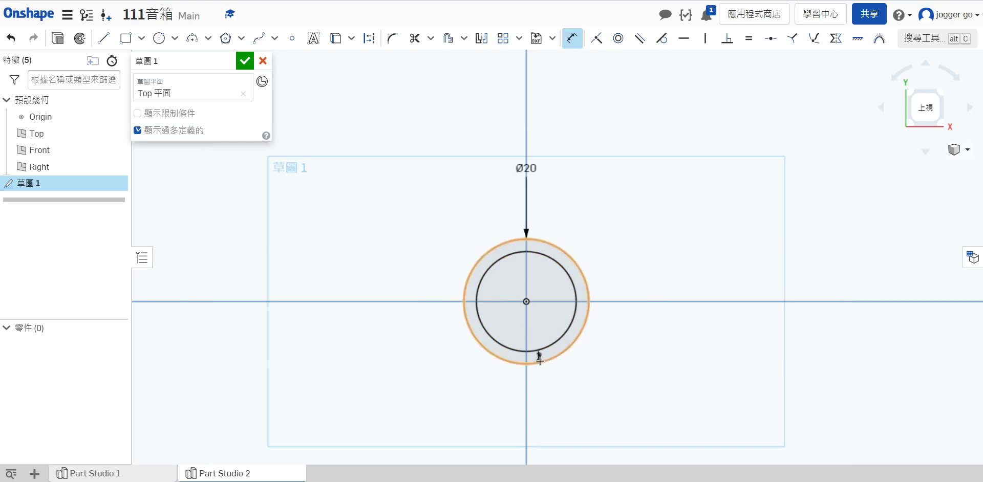
pyautogui.scroll(2, 540, 356)
pyautogui.click(540, 356)
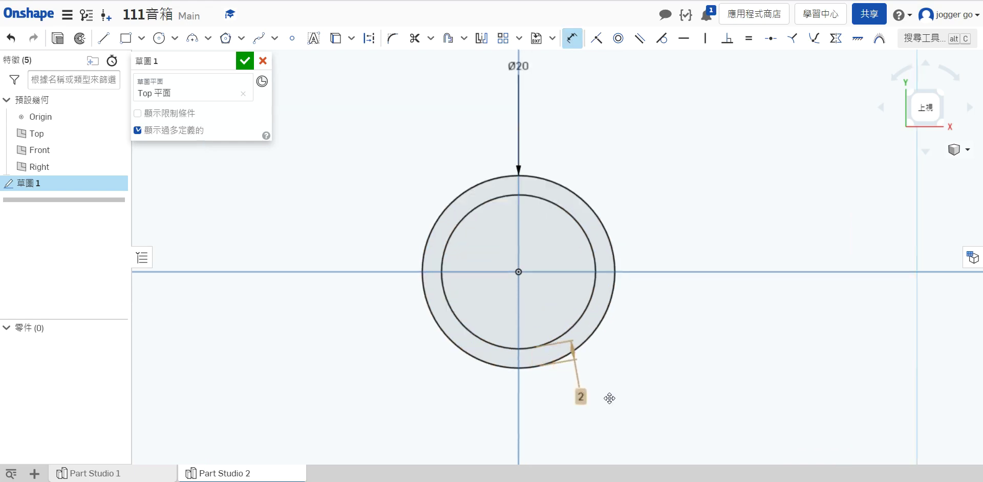
pyautogui.click(657, 354)
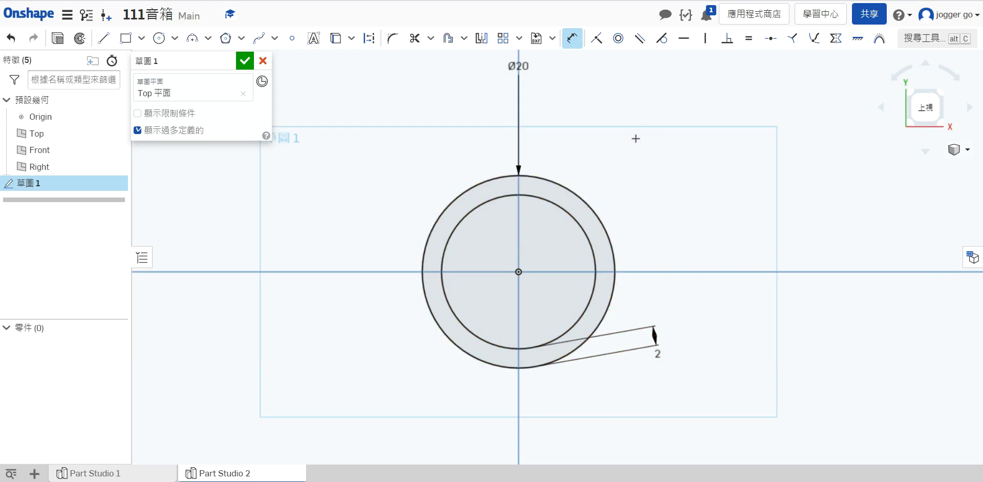
# Offset the 20 mm circle outward by 2 mm to form a third concentric circle.
pyautogui.click(464, 38)
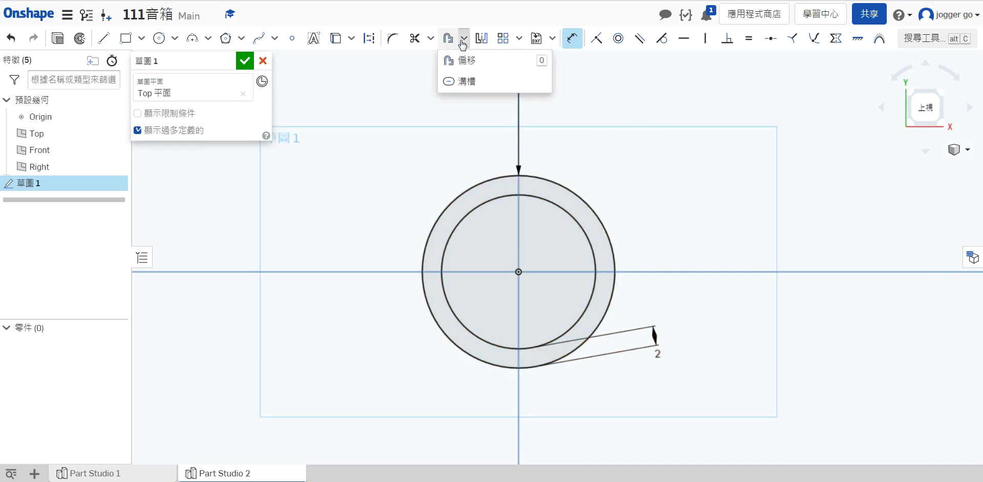
pyautogui.click(469, 62)
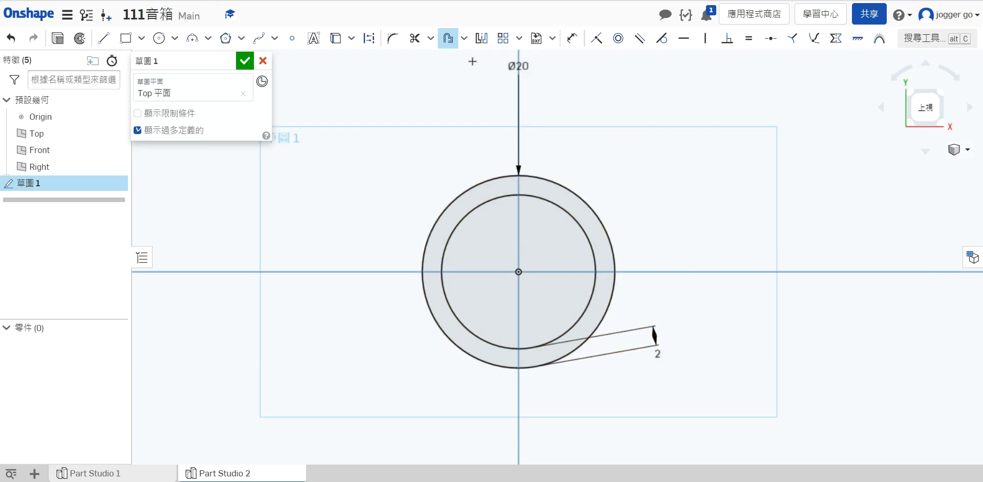
pyautogui.click(577, 200)
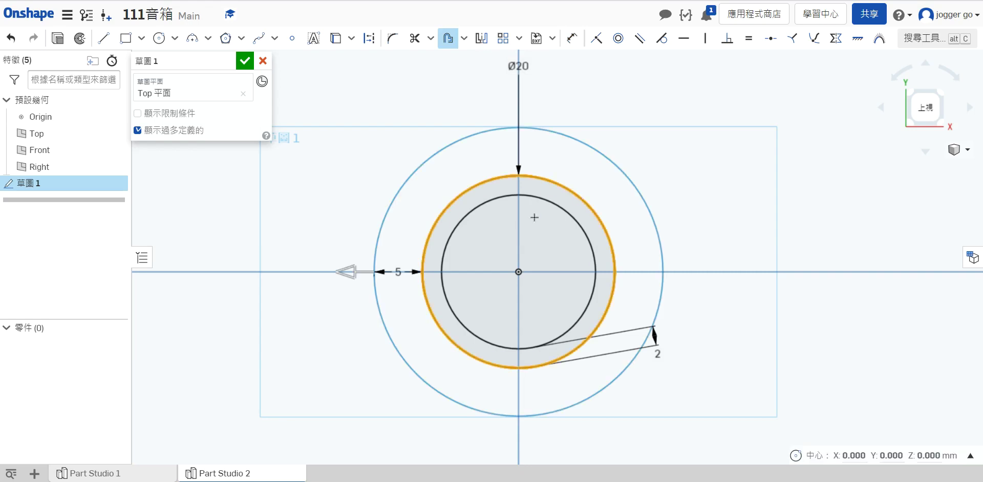
pyautogui.click(398, 273)
pyautogui.write('2')
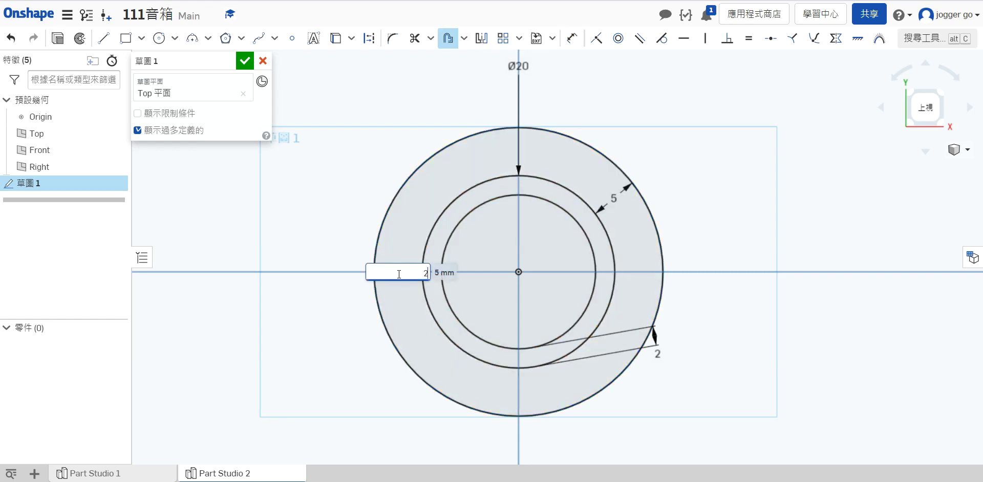
pyautogui.press('Return')
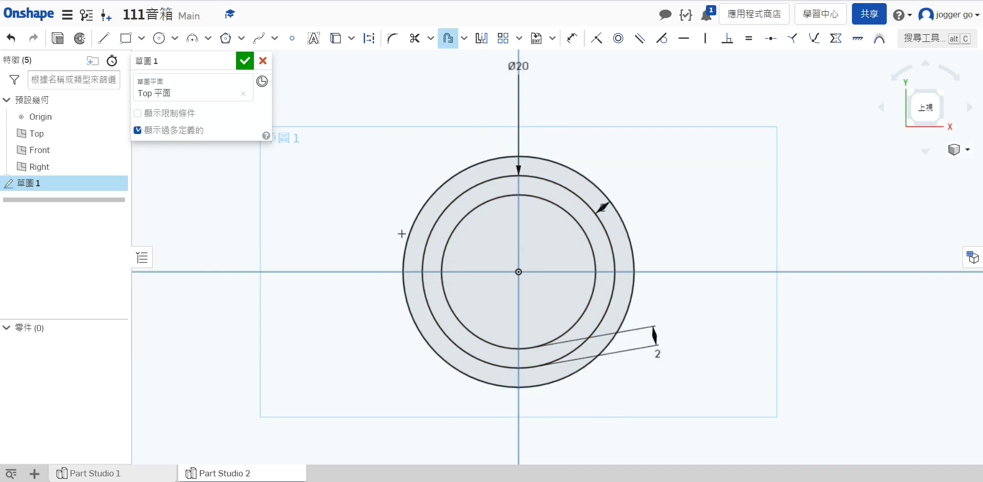
pyautogui.click(448, 39)
# Move the 20 mm diameter label inside the circles and the outer 2 mm offset label clear of the outer circle.
pyautogui.moveTo(518, 65)
pyautogui.mouseDown()
pyautogui.moveTo(558, 108)
pyautogui.moveTo(568, 172)
pyautogui.mouseUp()
pyautogui.moveTo(558, 215); pyautogui.dragTo(546, 246)
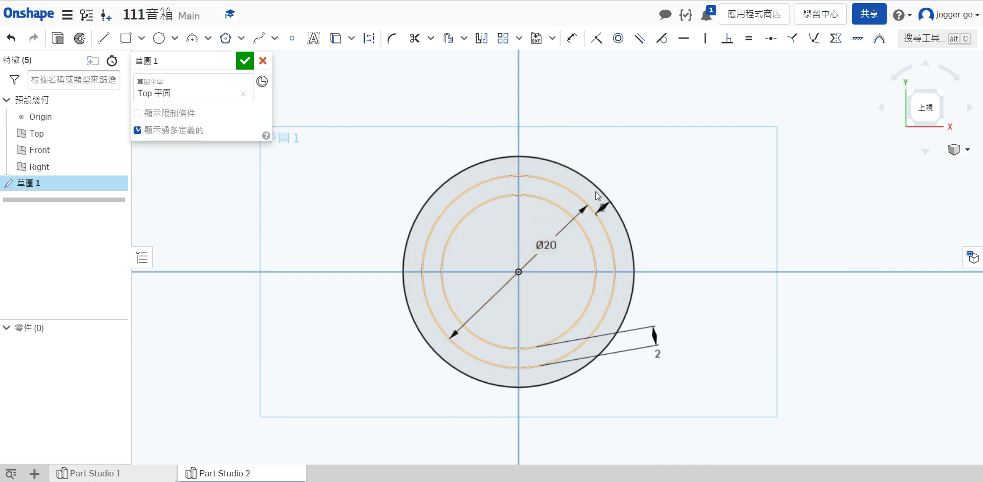
pyautogui.moveTo(600, 207); pyautogui.dragTo(549, 91)
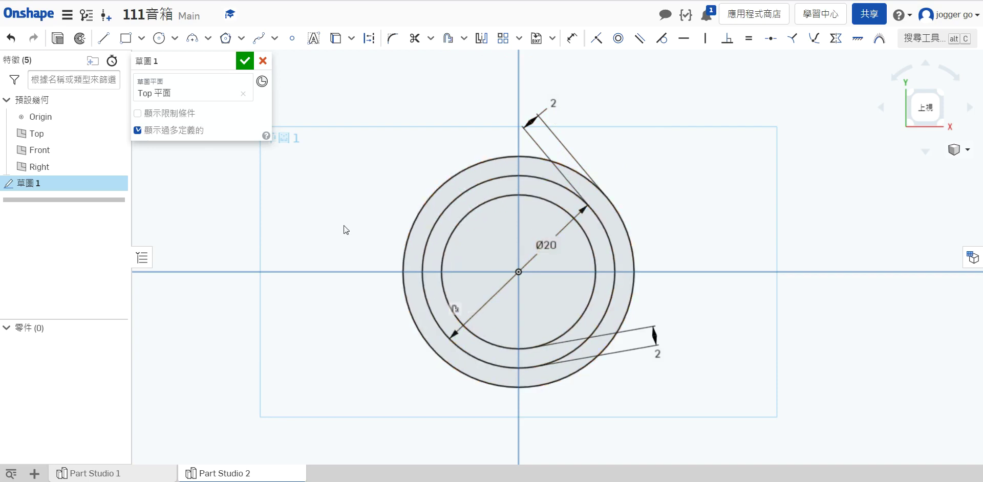
# Extrude the outer ring between the 20 mm circle and the outermost circle 25 mm as a new solid.
pyautogui.scroll(-3, 347, 230)
pyautogui.moveTo(338, 253); pyautogui.dragTo(367, 253, button='middle')
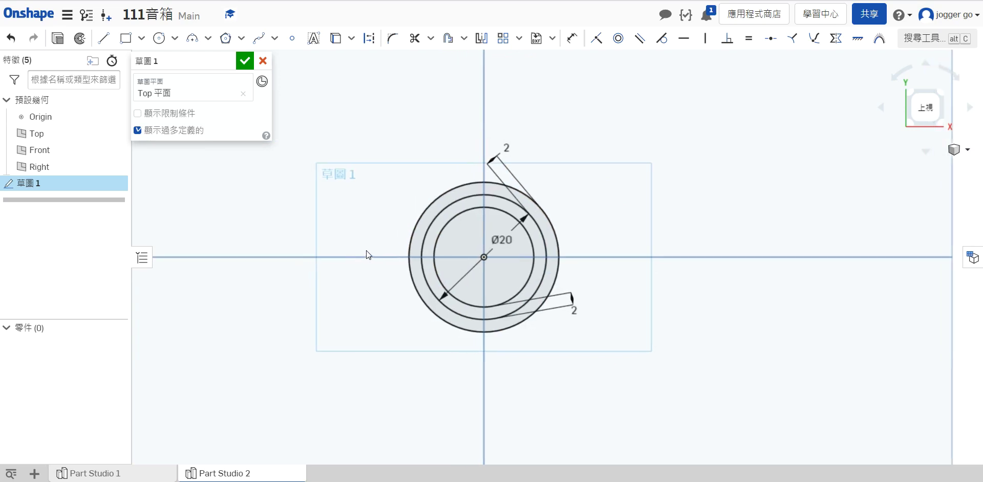
pyautogui.click(63, 39)
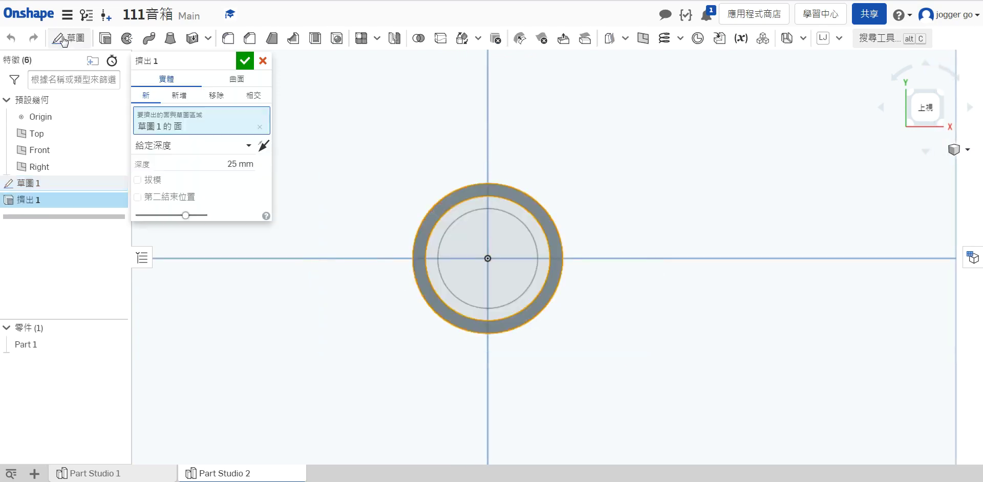
pyautogui.moveTo(360, 362); pyautogui.dragTo(408, 322, button='right')
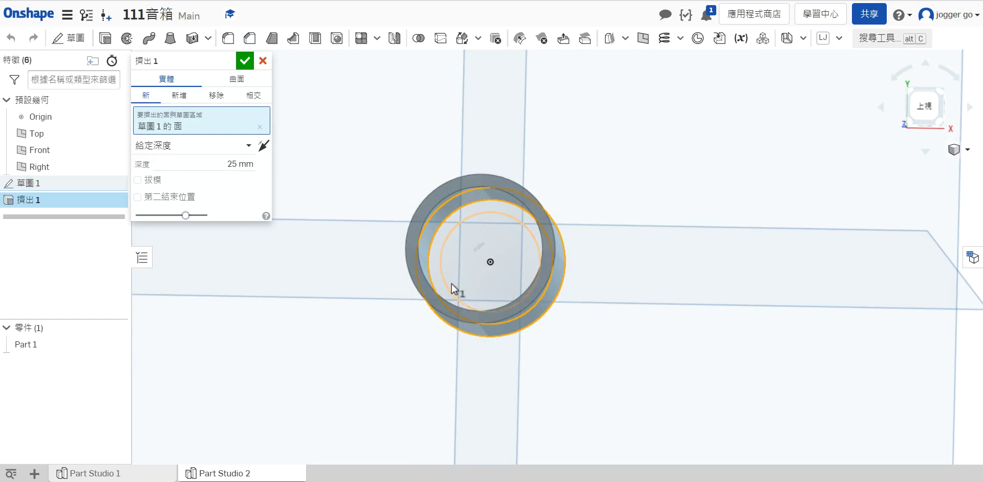
pyautogui.moveTo(451, 377); pyautogui.dragTo(459, 360, button='right')
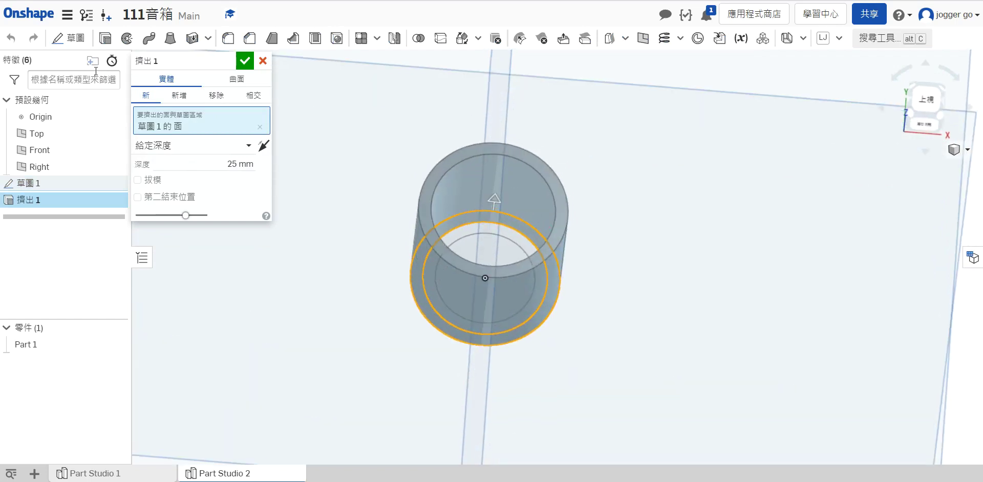
pyautogui.click(244, 61)
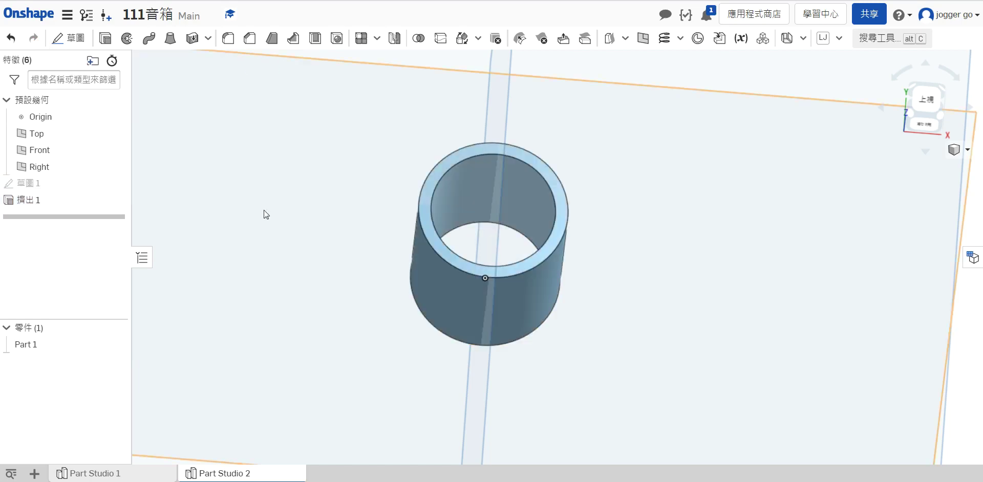
# Delete the 25 mm extrusion of the outer ring.
pyautogui.moveTo(316, 270); pyautogui.dragTo(241, 256, button='right')
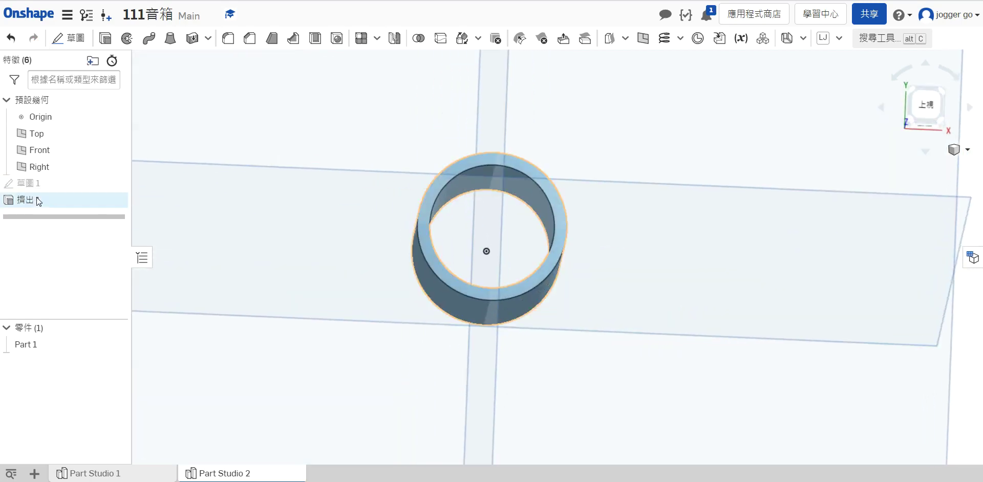
pyautogui.click(37, 200)
pyautogui.rightClick(37, 200)
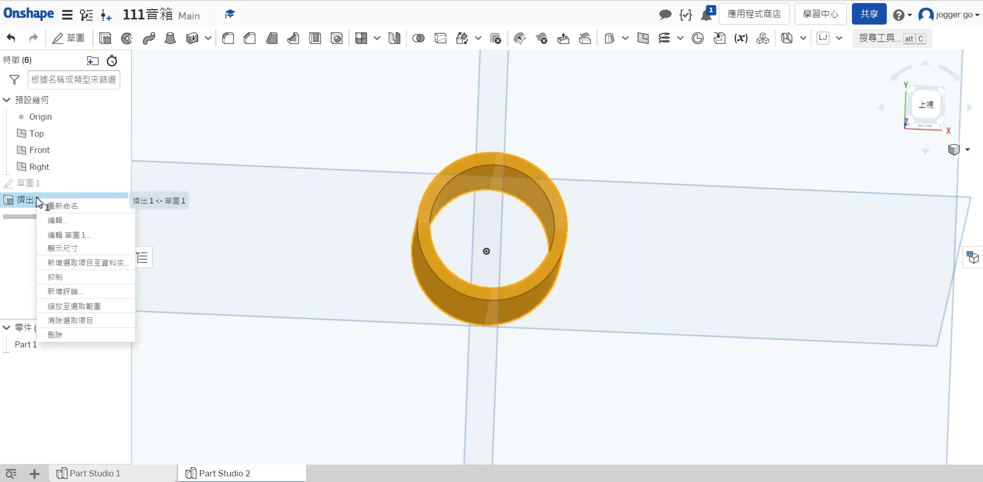
pyautogui.click(101, 337)
# Reopen the concentric-circle sketch and select the ring region between the innermost circle and the 20 mm circle.
pyautogui.moveTo(250, 219); pyautogui.dragTo(290, 247, button='right')
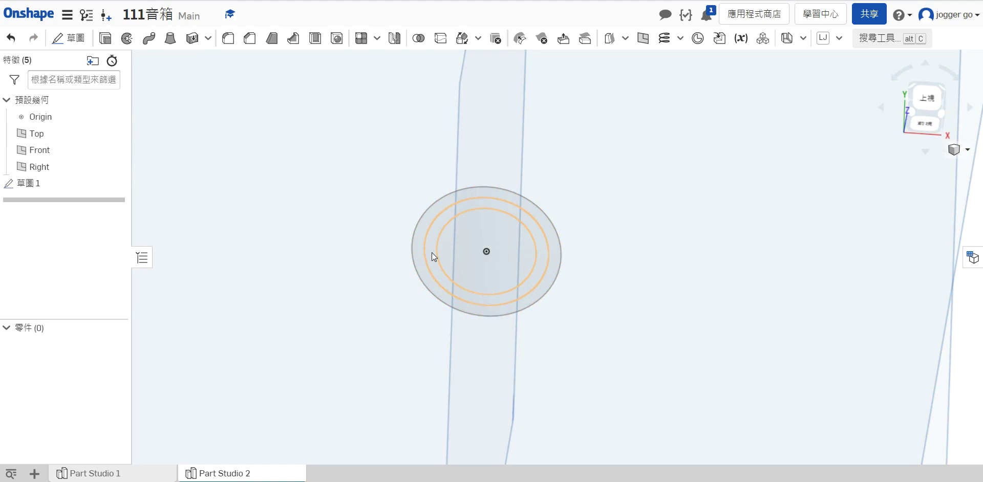
pyautogui.scroll(3, 432, 253)
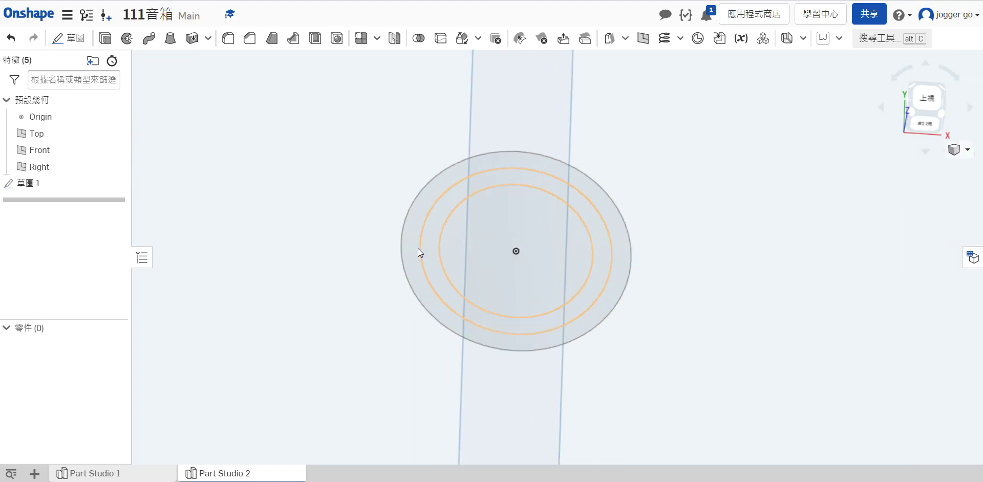
pyautogui.doubleClick(59, 177)
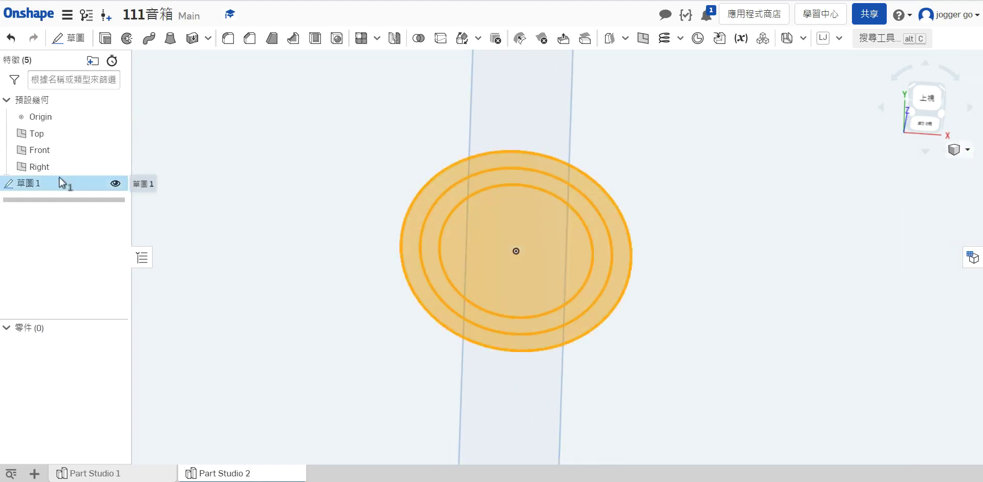
pyautogui.click(437, 240)
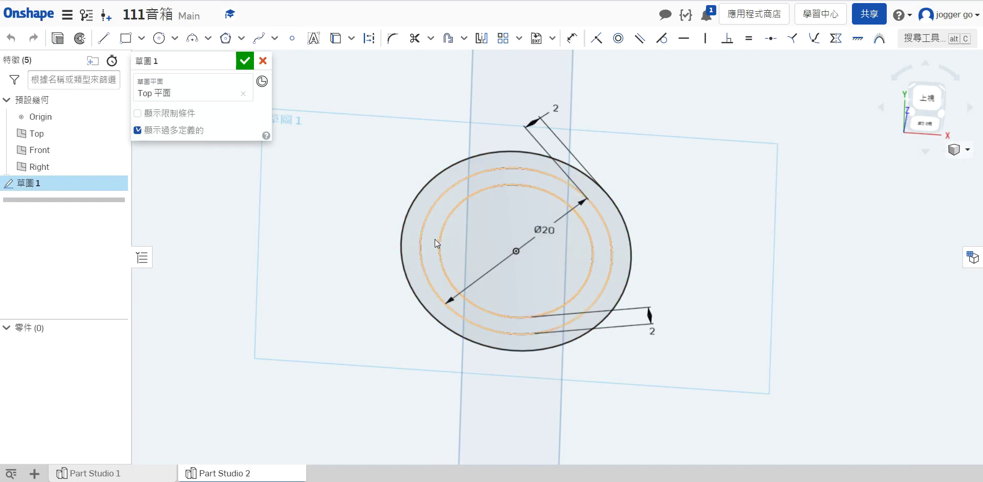
pyautogui.click(434, 239)
pyautogui.scroll(2, 426, 247)
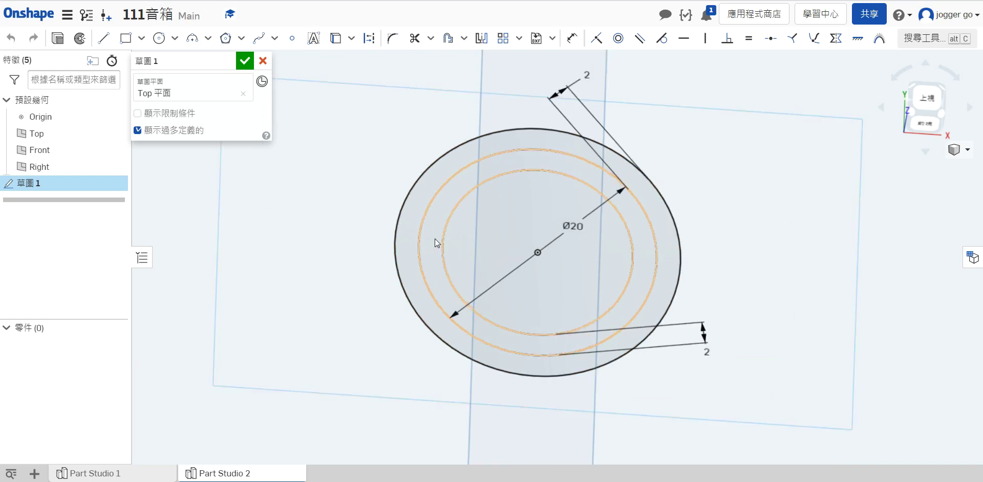
pyautogui.click(434, 238)
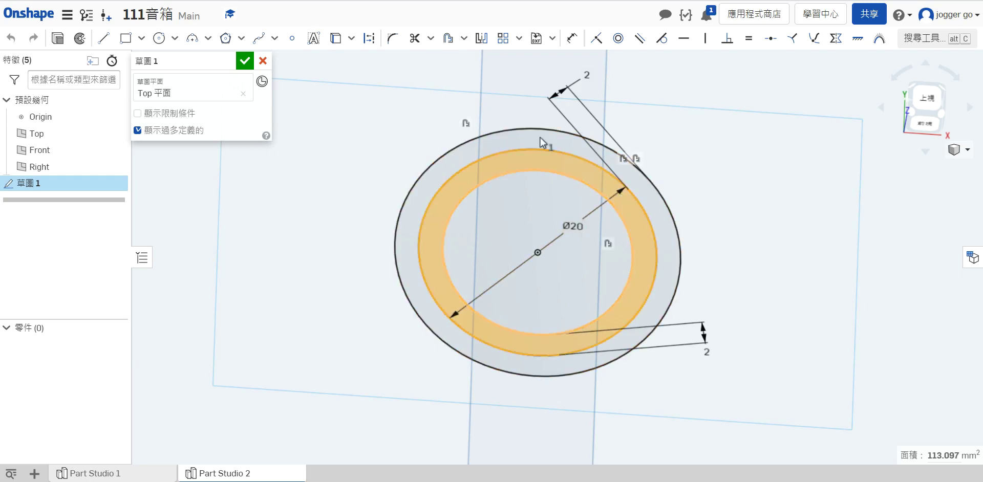
# Extrude the selected inner ring to a depth of 50 mm as a new solid, forming the tube.
pyautogui.click(56, 39)
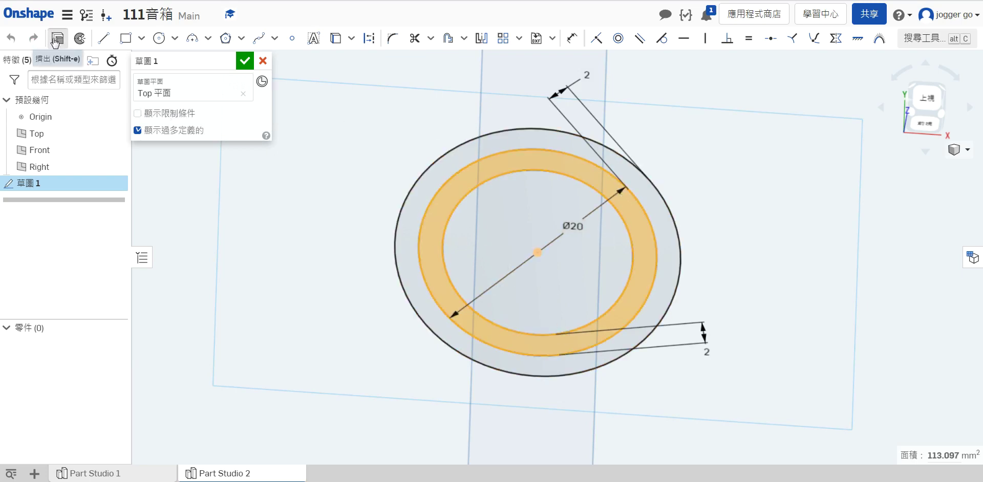
pyautogui.scroll(-3, 307, 236)
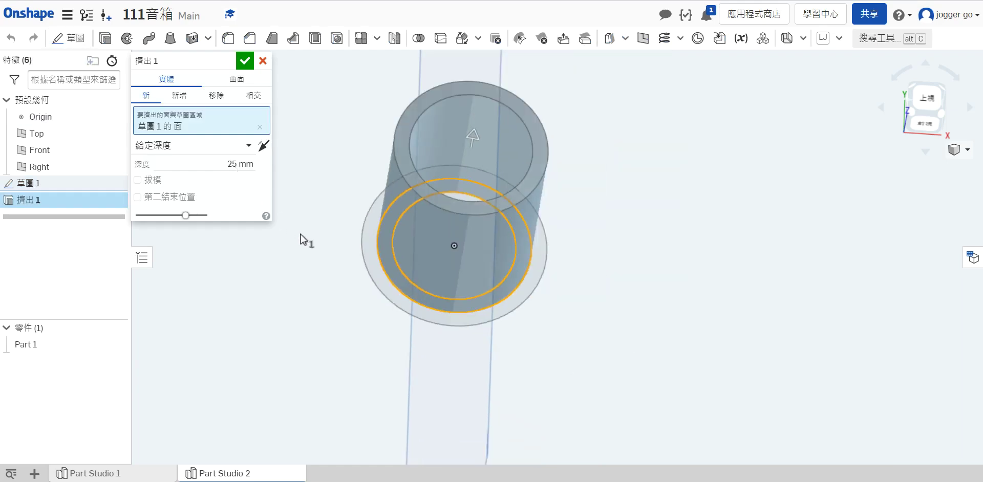
pyautogui.moveTo(307, 236); pyautogui.dragTo(441, 302, button='right')
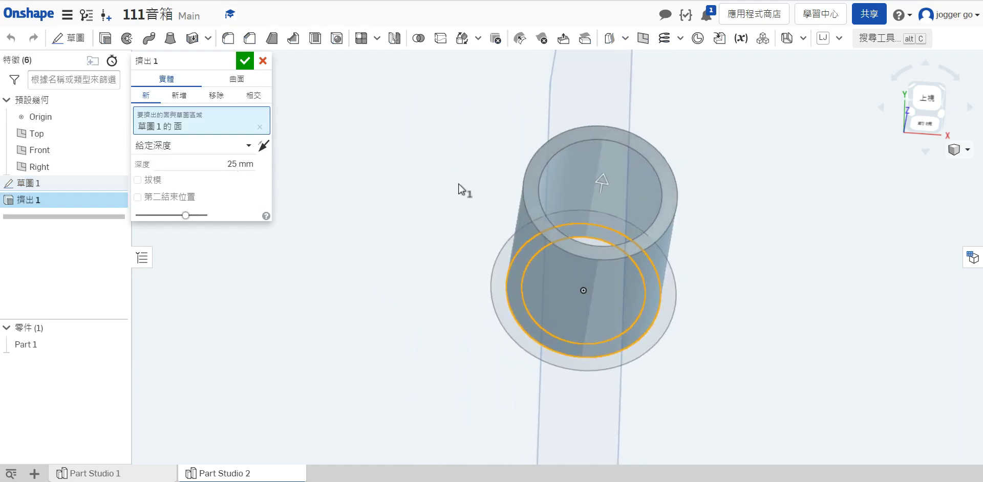
pyautogui.click(248, 164)
pyautogui.write('50')
pyautogui.press('Return')
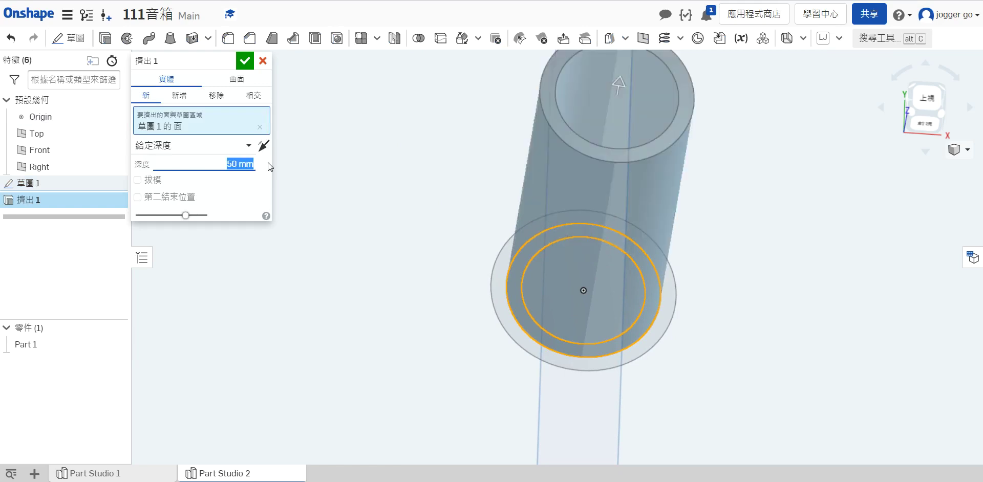
pyautogui.scroll(-2, 340, 177)
pyautogui.moveTo(351, 189); pyautogui.dragTo(364, 222, button='middle')
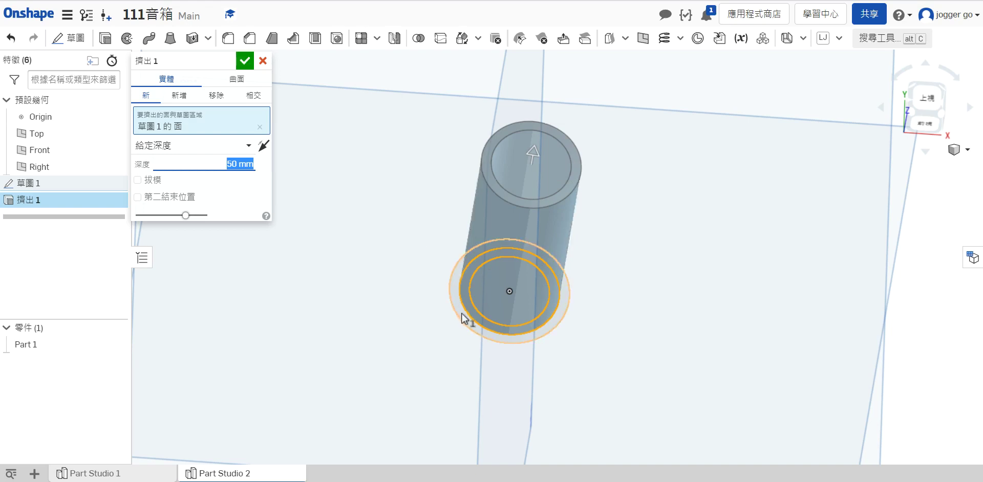
pyautogui.click(246, 61)
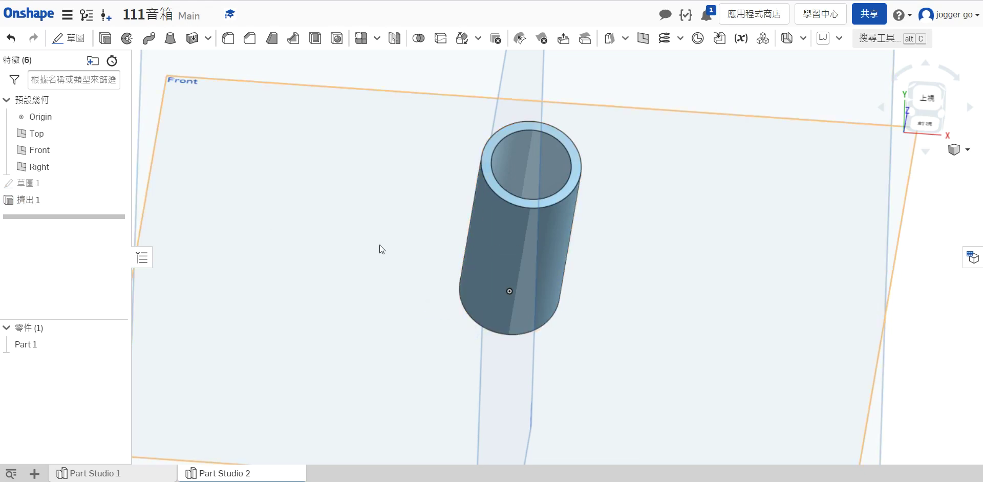
# Reopen the circle sketch and extrude its outer ring 2 mm, adding it to the tube as a base flange.
pyautogui.doubleClick(59, 185)
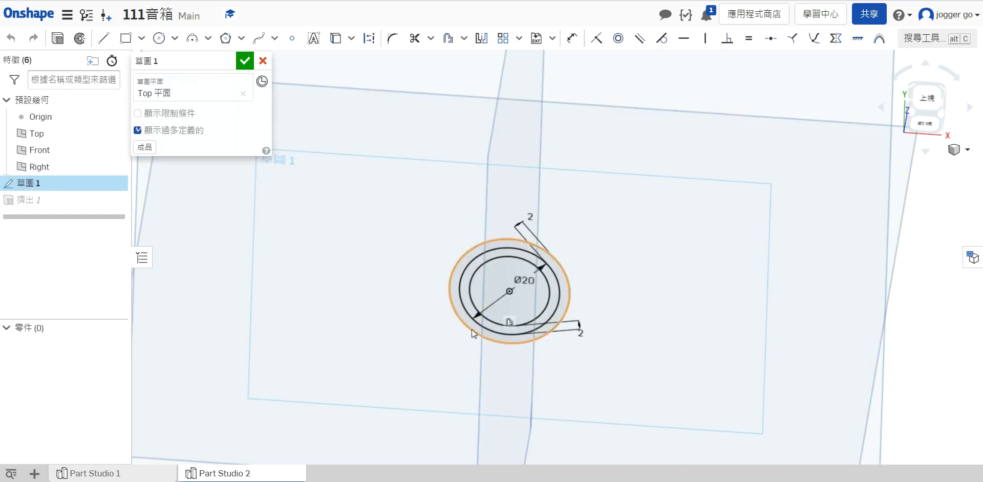
pyautogui.scroll(2, 389, 274)
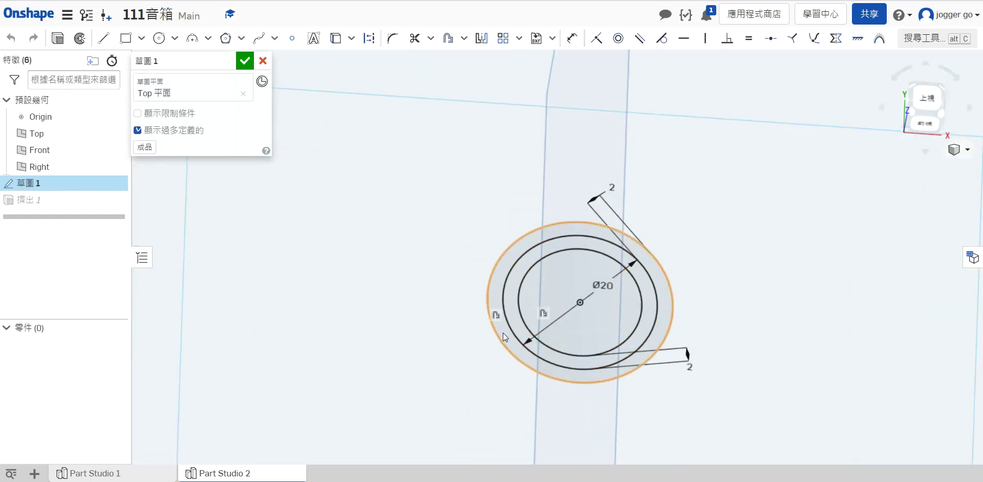
pyautogui.scroll(3, 502, 330)
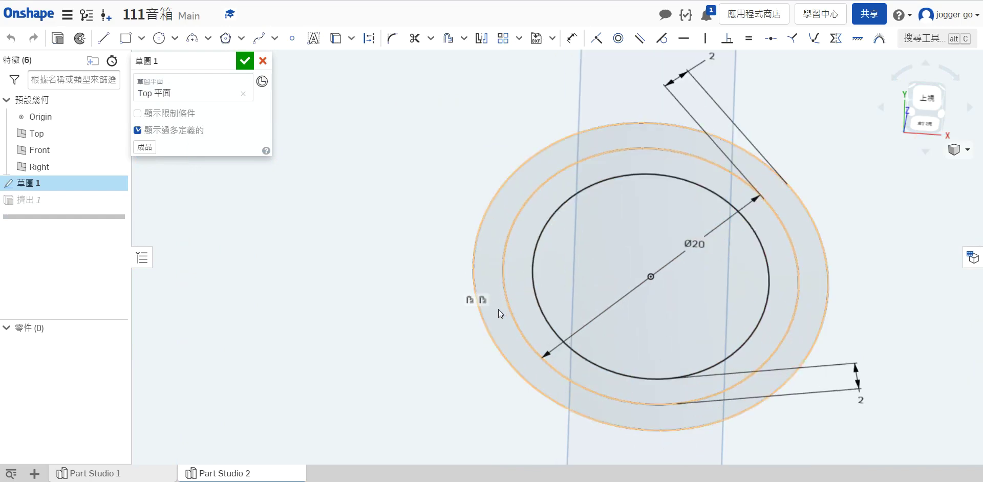
pyautogui.click(498, 309)
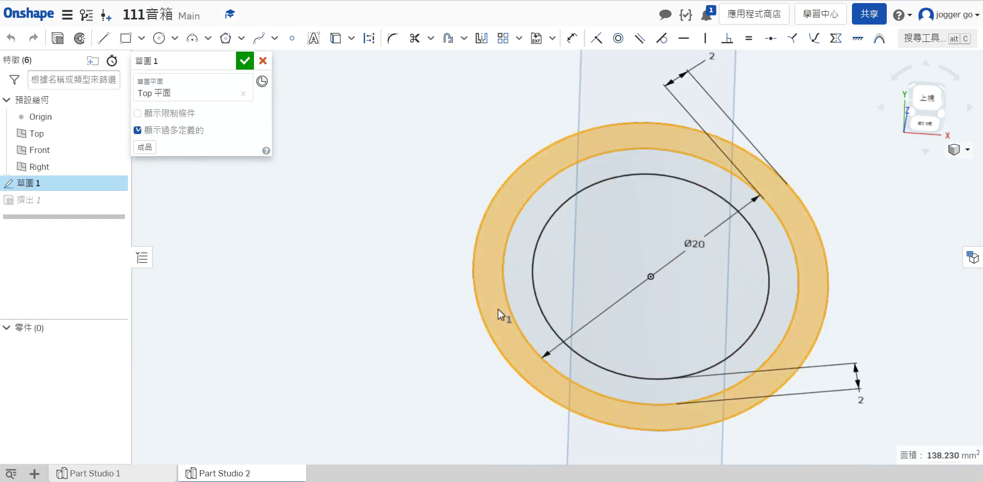
pyautogui.scroll(-5, 498, 309)
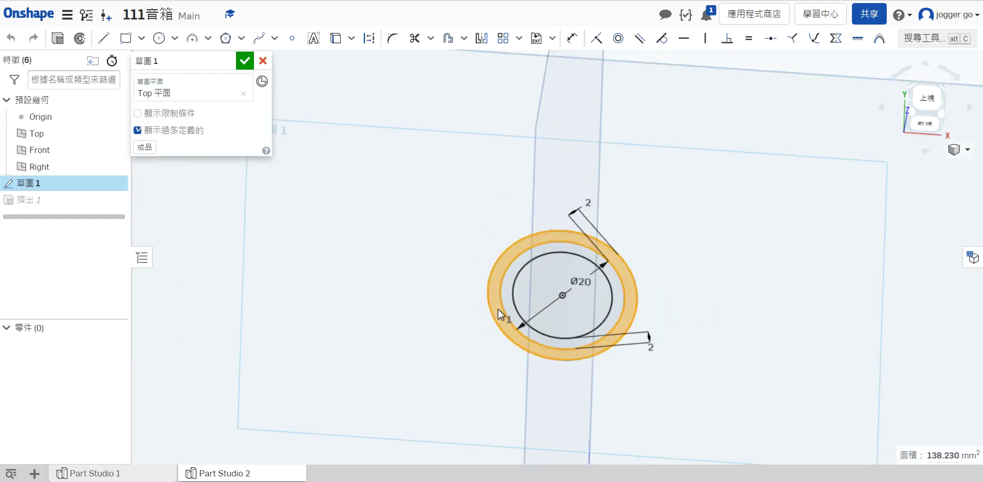
pyautogui.click(58, 42)
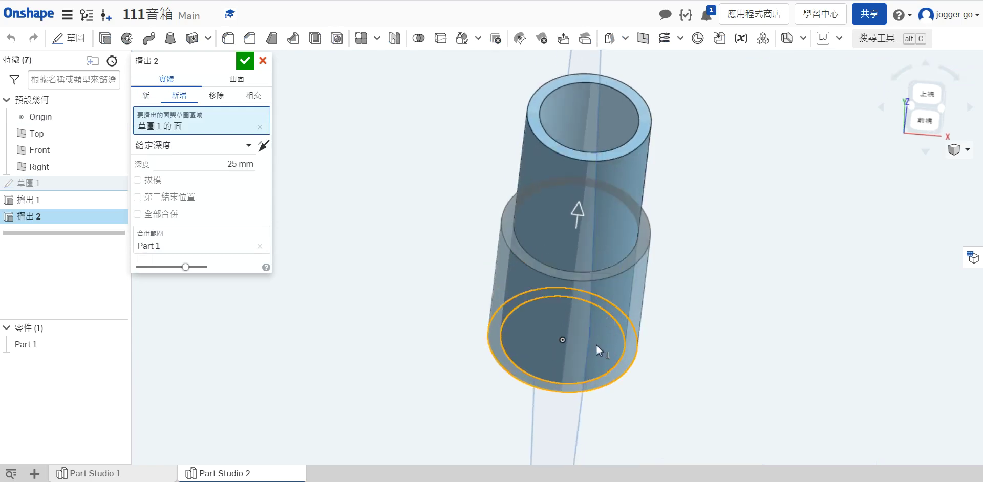
pyautogui.click(232, 164)
pyautogui.write('2')
pyautogui.press('Return')
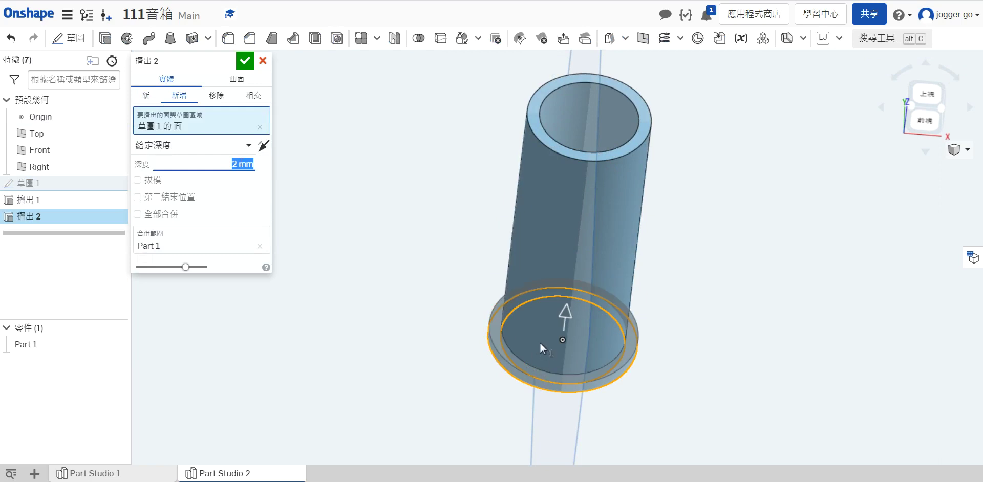
pyautogui.click(245, 61)
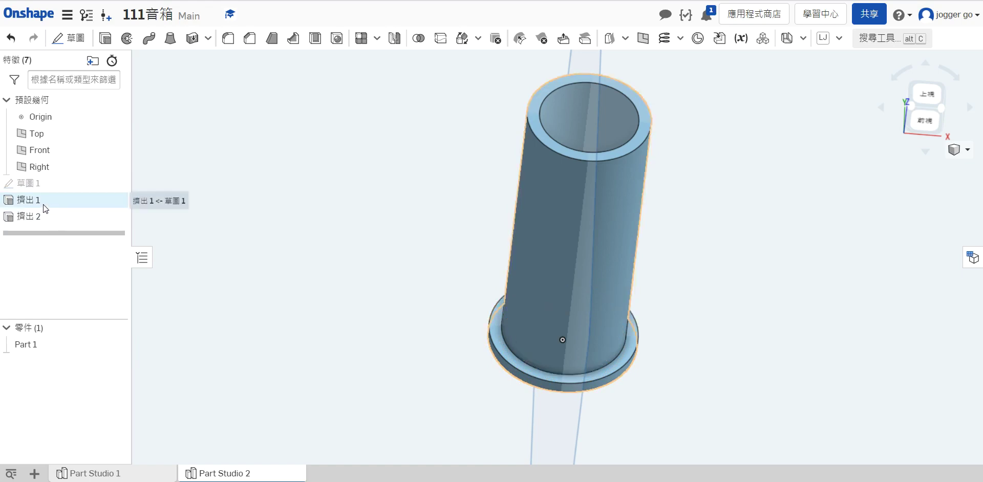
pyautogui.moveTo(291, 206); pyautogui.dragTo(234, 196, button='middle')
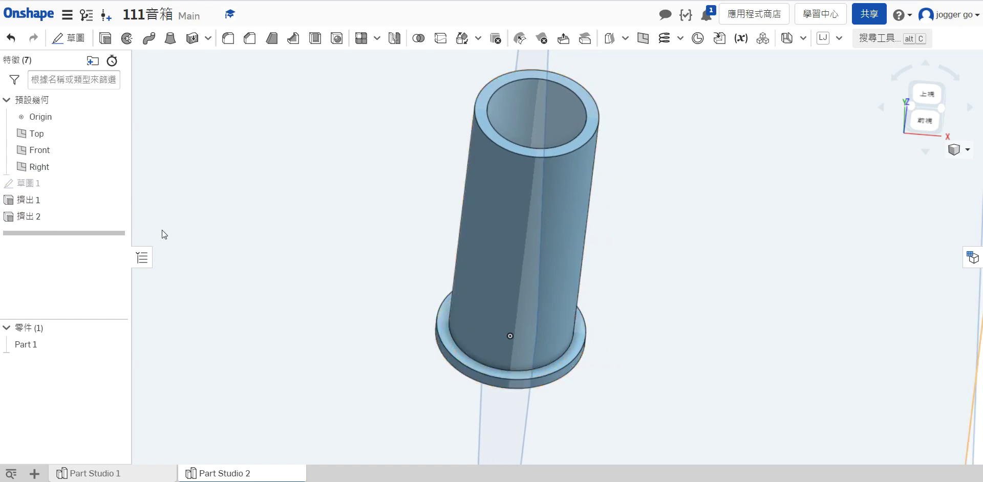
# Undo the base flange and tube extrusions, leaving only the concentric-circle sketch.
pyautogui.click(12, 39)
pyautogui.click(11, 38)
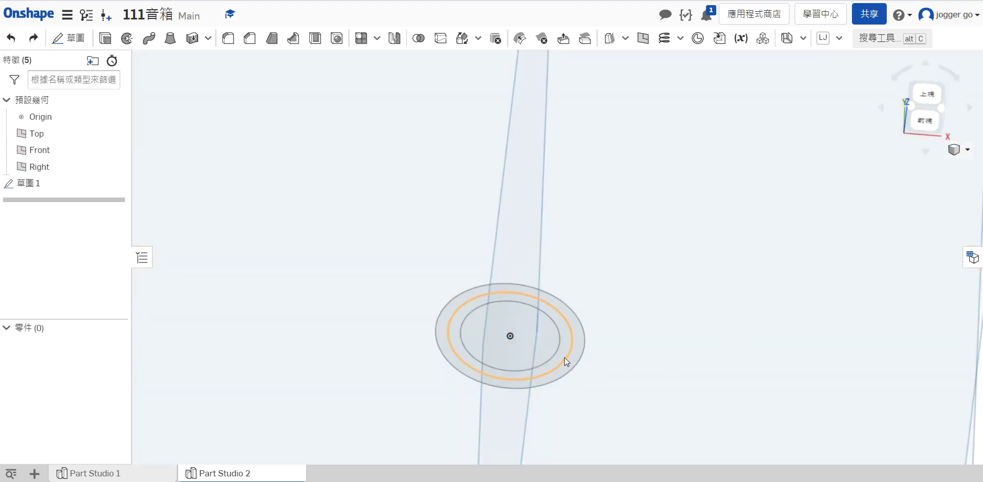
# Extrude the ring region between the two inner sketch circles to a depth of 50 mm as a new solid.
pyautogui.scroll(2, 564, 353)
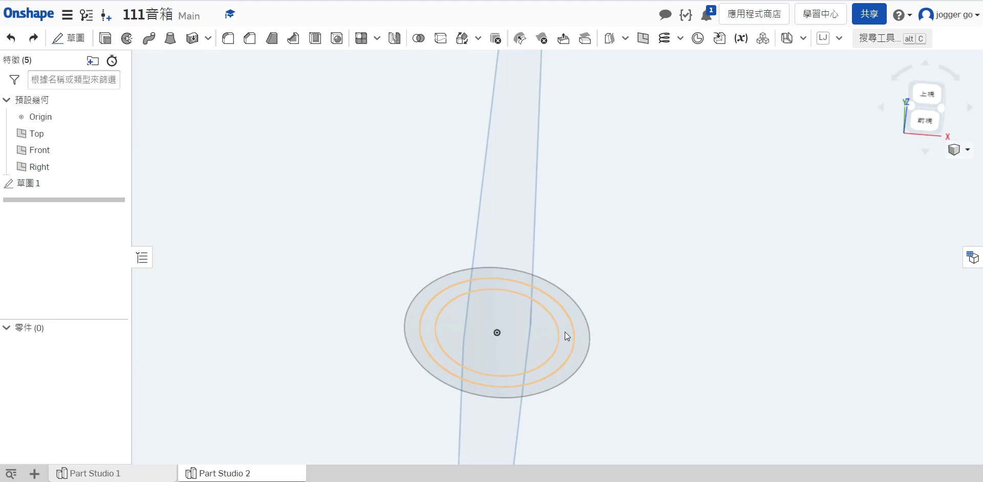
pyautogui.click(564, 332)
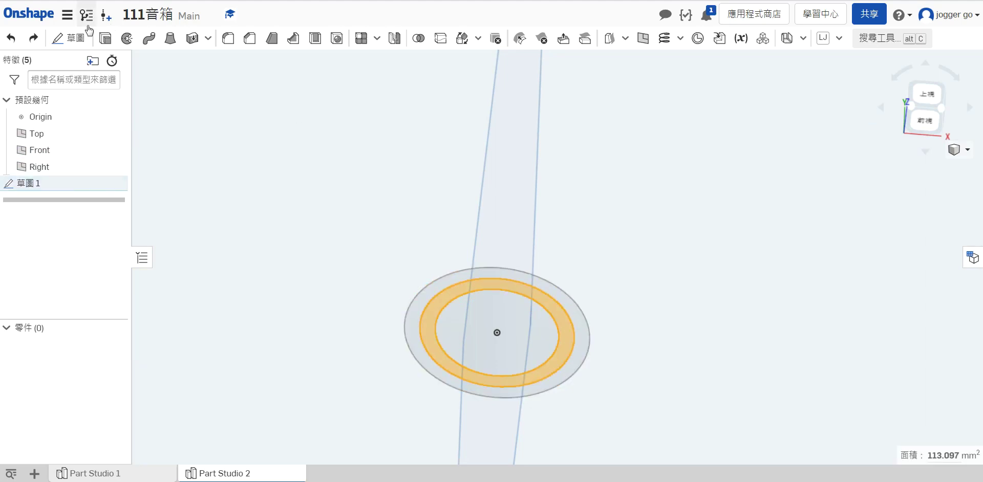
pyautogui.click(104, 41)
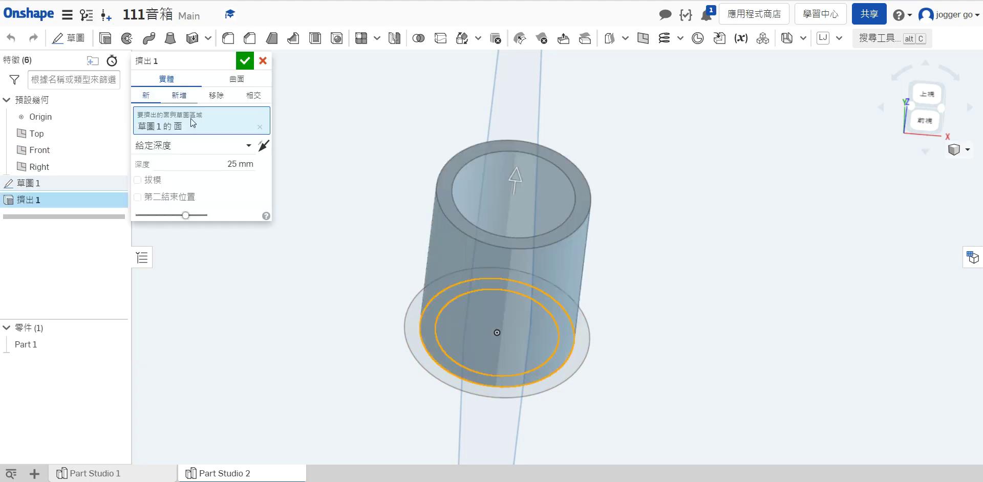
pyautogui.click(228, 158)
pyautogui.write('50')
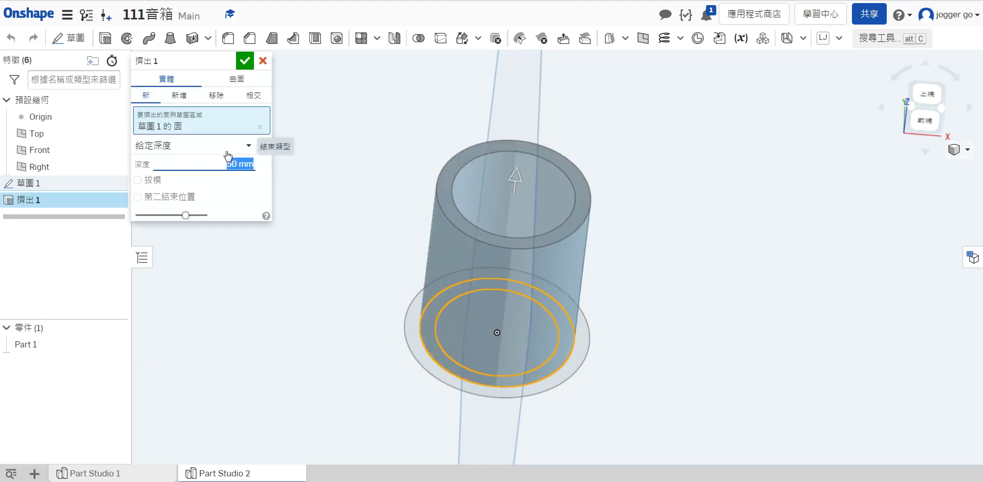
pyautogui.press('Return')
pyautogui.scroll(-5, 281, 185)
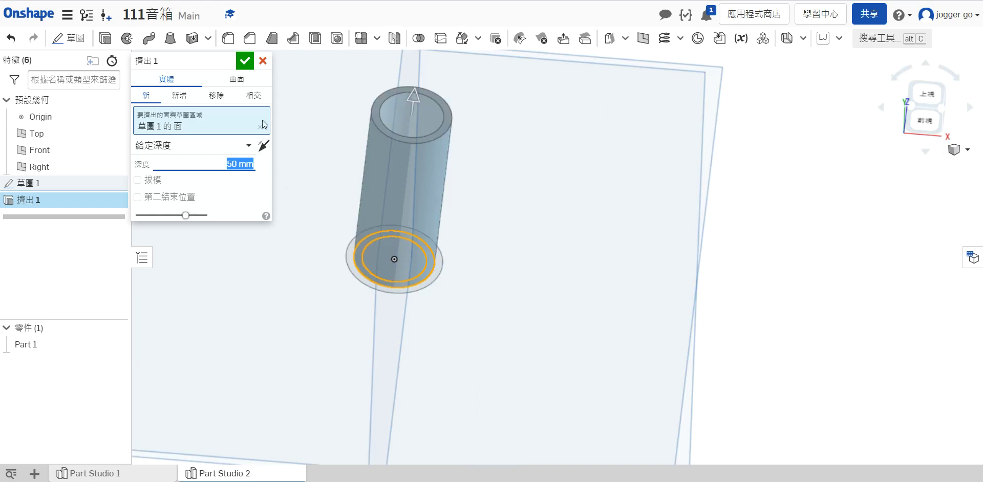
pyautogui.click(244, 61)
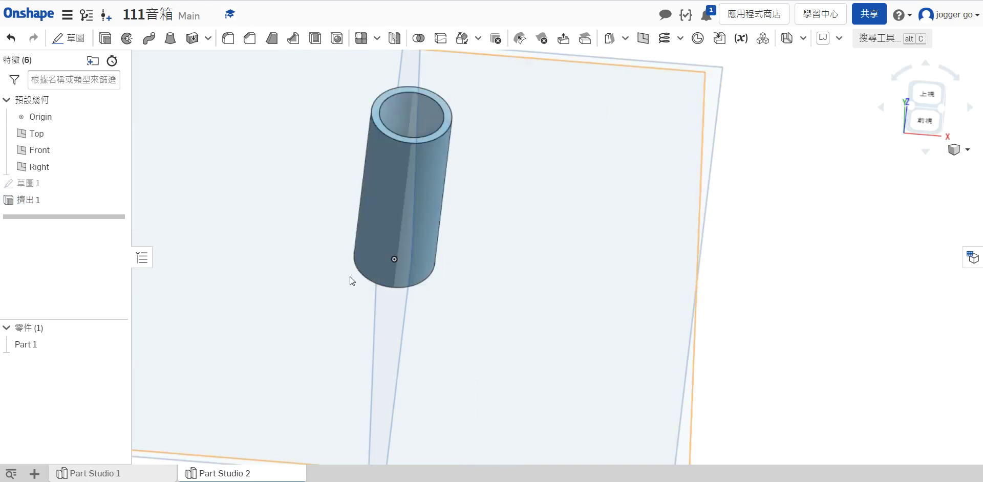
# Show the hidden concentric-circle sketch at the base of the tube.
pyautogui.moveTo(417, 291); pyautogui.dragTo(523, 302, button='middle')
pyautogui.moveTo(522, 299); pyautogui.dragTo(520, 318, button='right')
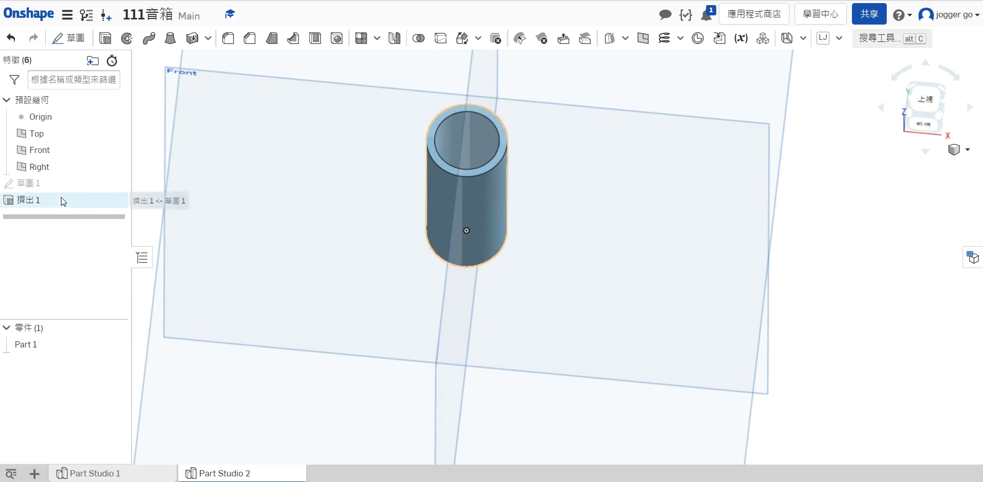
pyautogui.moveTo(349, 246); pyautogui.dragTo(351, 237, button='right')
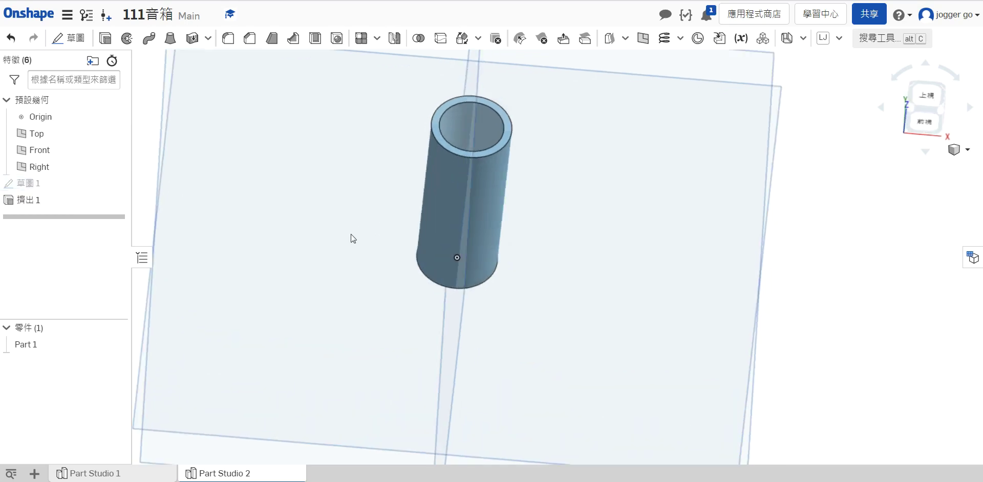
pyautogui.click(116, 184)
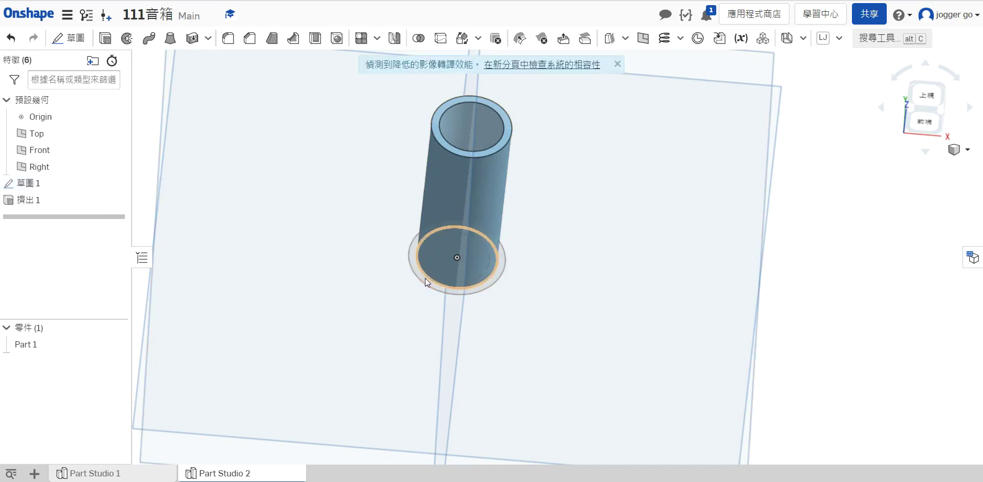
# Extrude the sketch's outer ring region 2 mm, adding it to the tube as a base flange.
pyautogui.scroll(5, 425, 278)
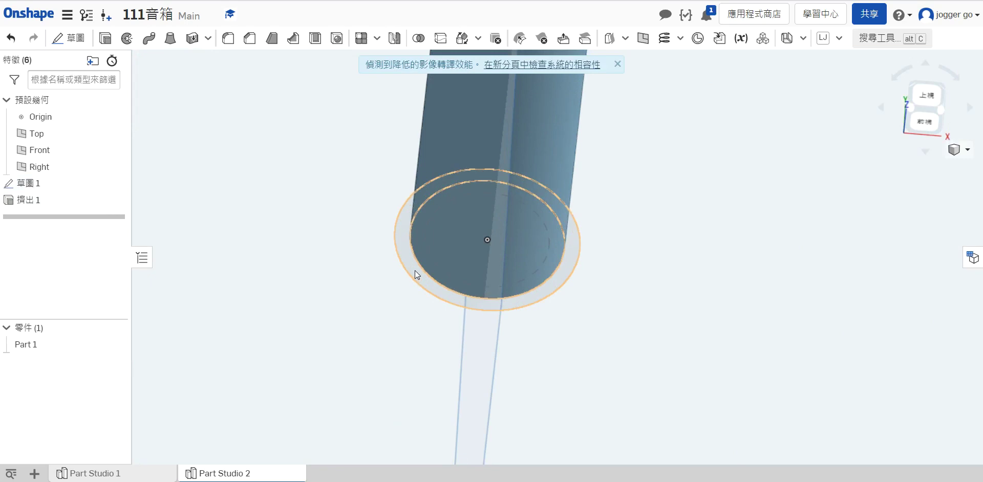
pyautogui.click(415, 273)
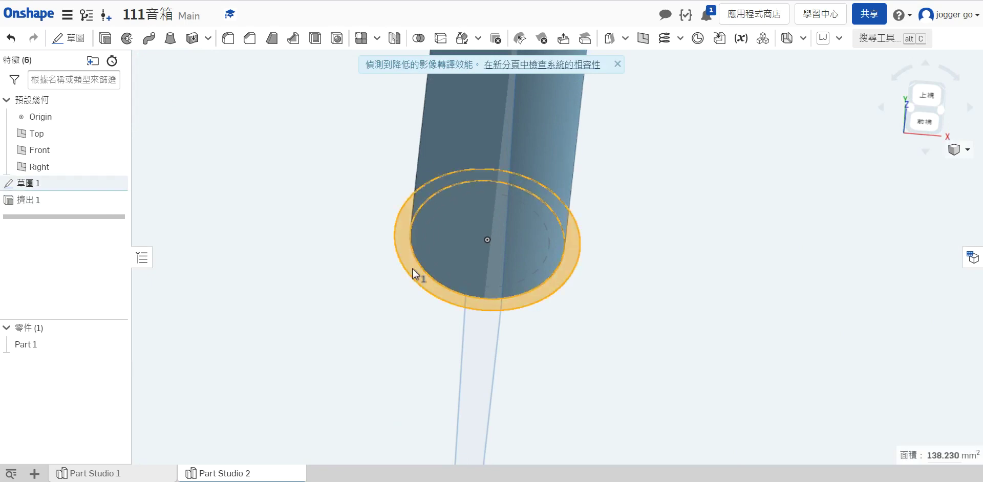
pyautogui.scroll(-3, 333, 306)
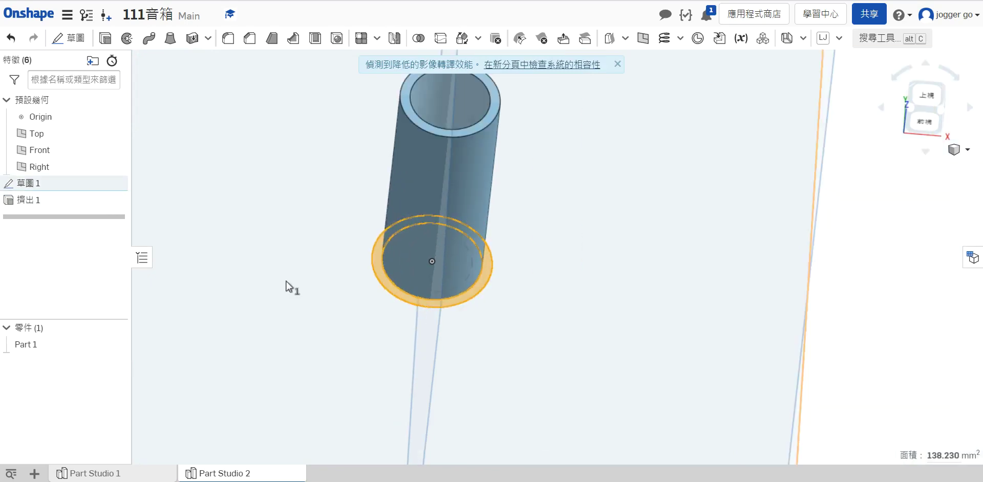
pyautogui.click(105, 38)
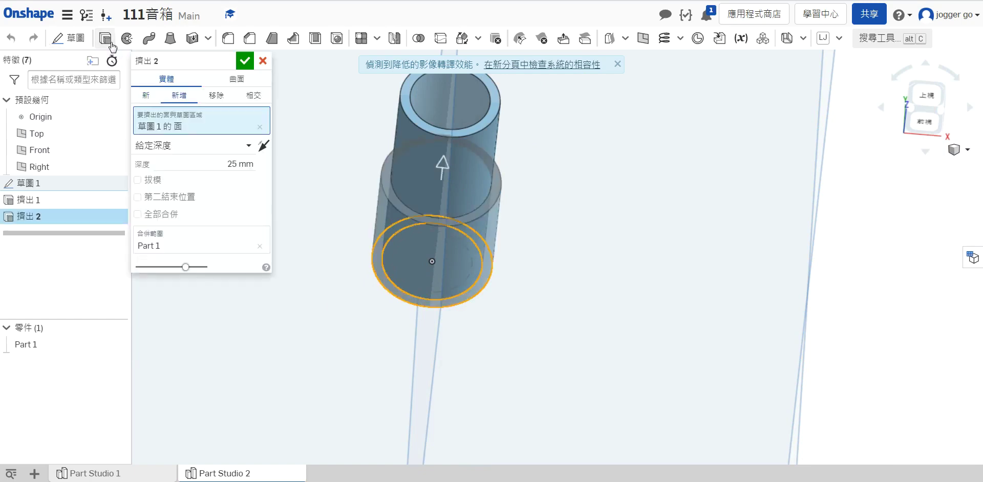
pyautogui.click(248, 163)
pyautogui.write('2')
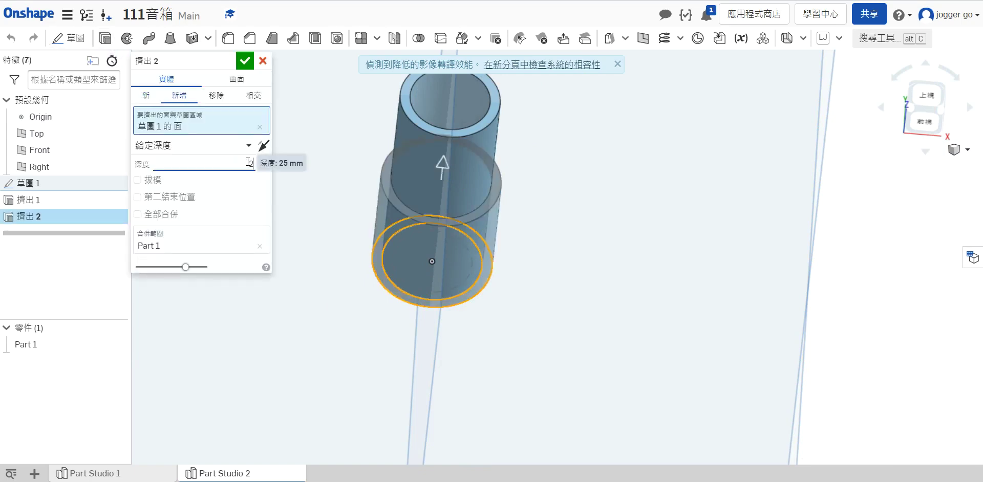
pyautogui.click(241, 64)
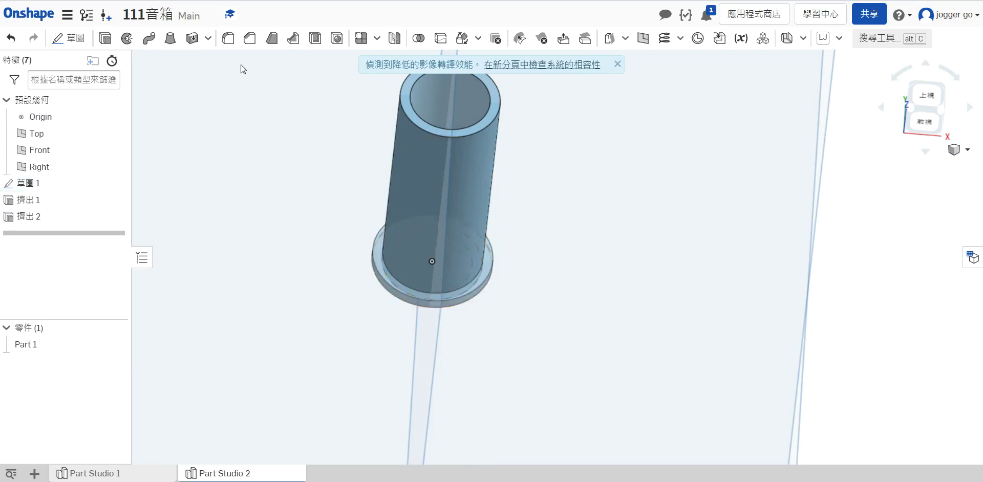
pyautogui.moveTo(245, 170); pyautogui.dragTo(353, 201, button='middle')
pyautogui.moveTo(353, 201); pyautogui.dragTo(310, 221, button='right')
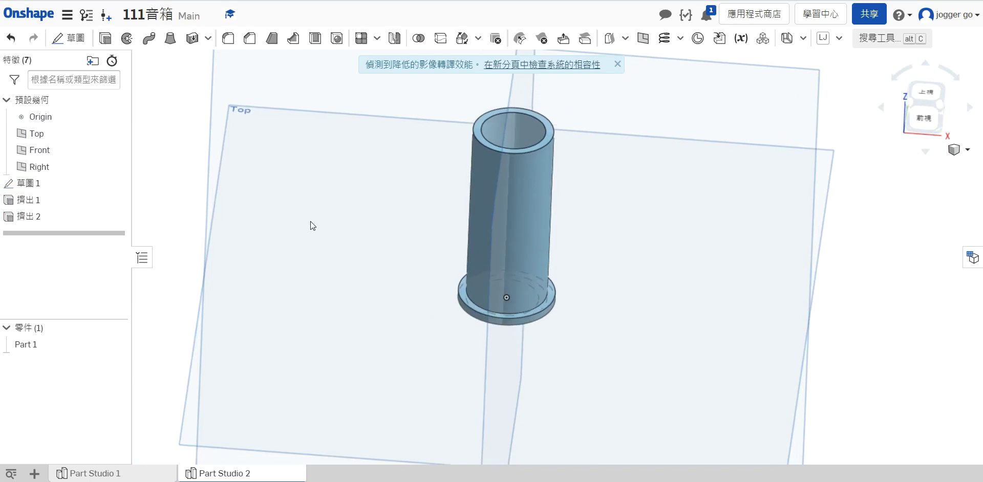